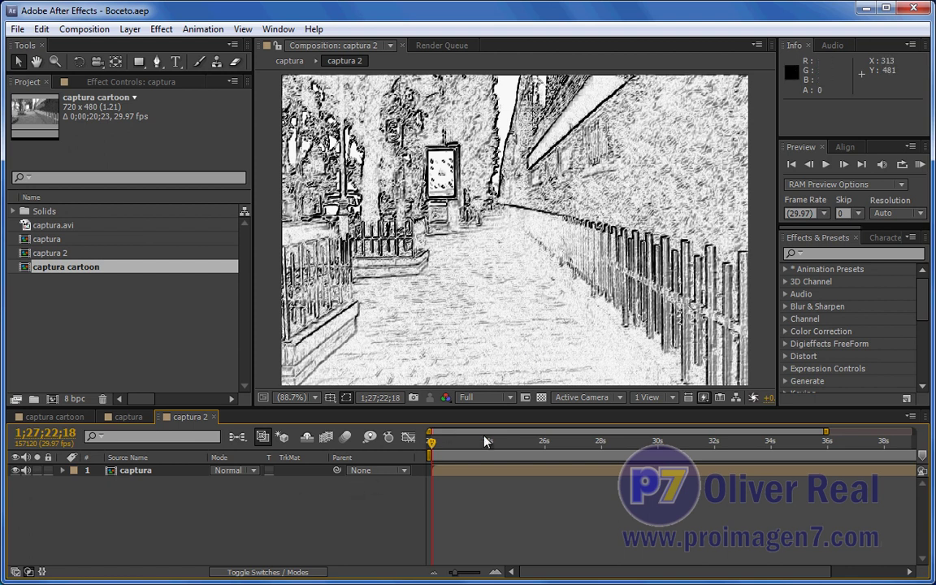
# In captura cartoon, turn the layer's effects off and back on to compare with the original footage.
pyautogui.click(51, 417)
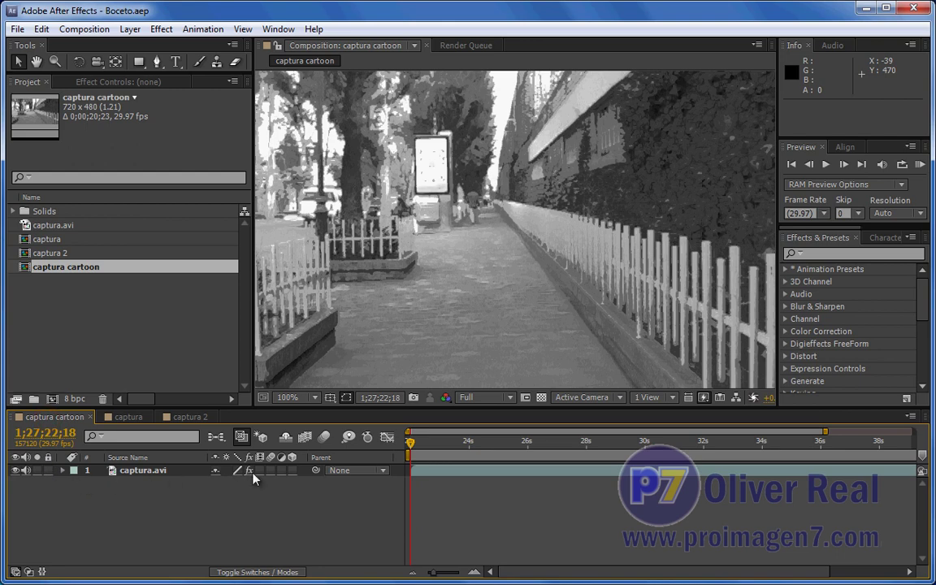
pyautogui.click(249, 471)
pyautogui.moveTo(410, 443)
pyautogui.mouseDown()
pyautogui.moveTo(702, 450)
pyautogui.moveTo(386, 455)
pyautogui.mouseUp()
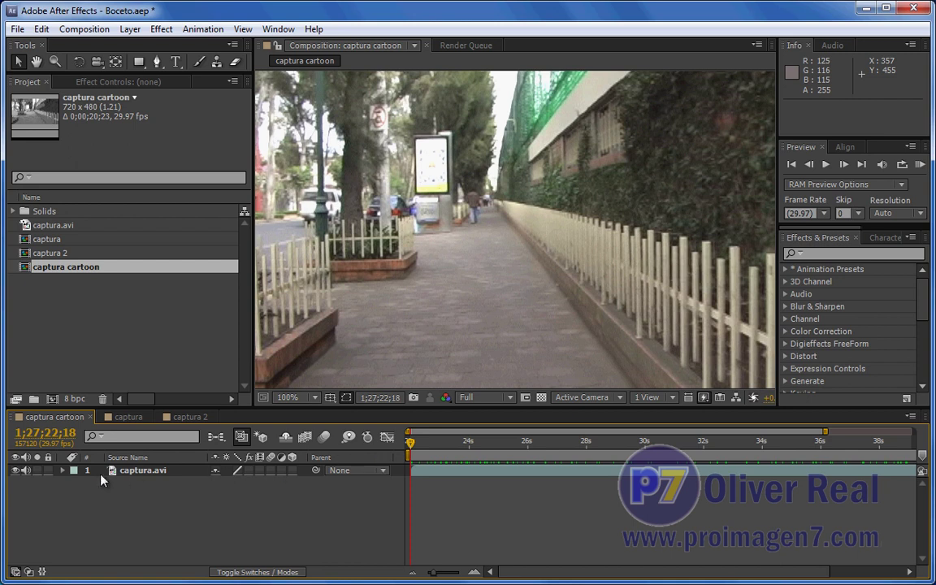
pyautogui.click(249, 470)
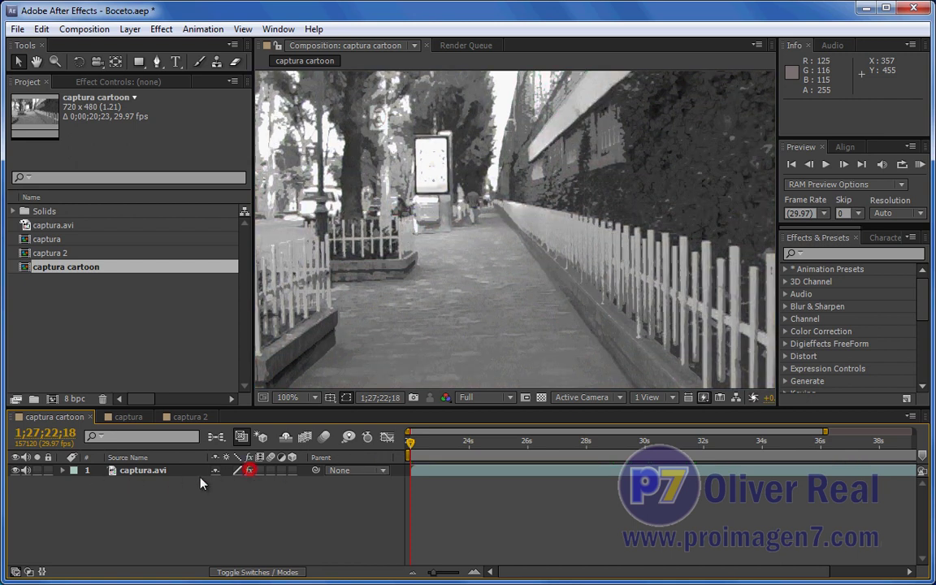
pyautogui.click(145, 470)
# Show captura.avi's Cartoon and Black & White settings and scrub the cartoon preview to the clip's end.
pyautogui.click(134, 81)
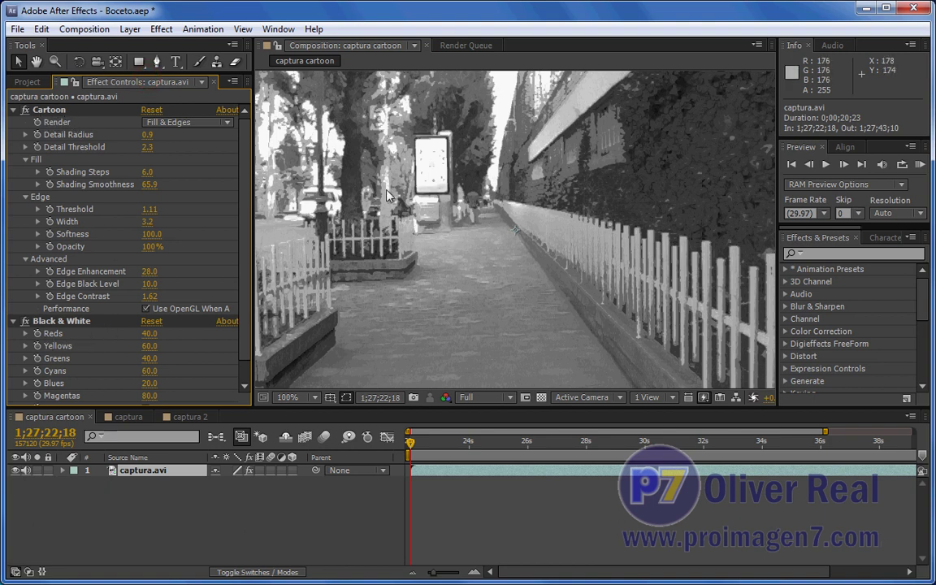
pyautogui.moveTo(411, 447); pyautogui.dragTo(808, 439)
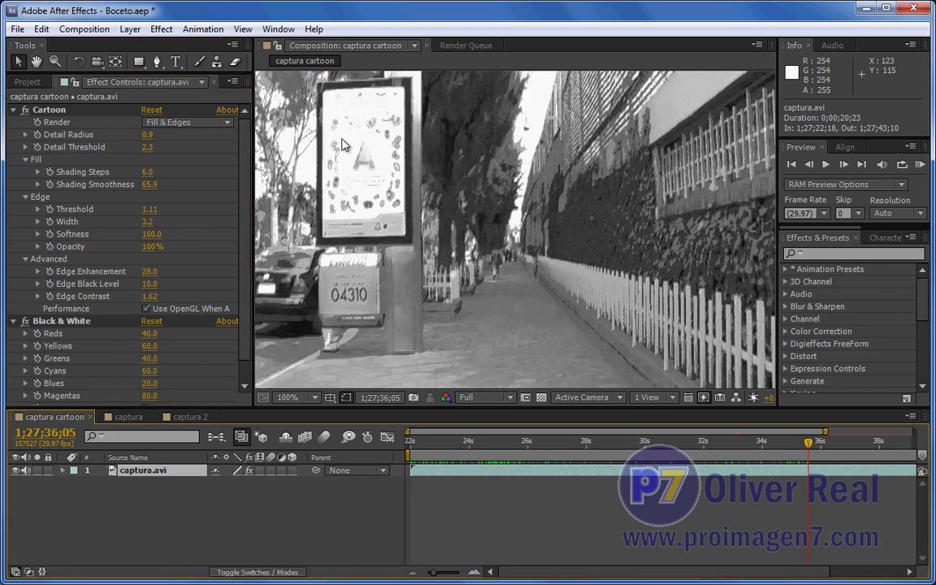
pyautogui.moveTo(808, 442)
pyautogui.mouseDown()
pyautogui.moveTo(850, 453)
pyautogui.moveTo(676, 443)
pyautogui.mouseUp()
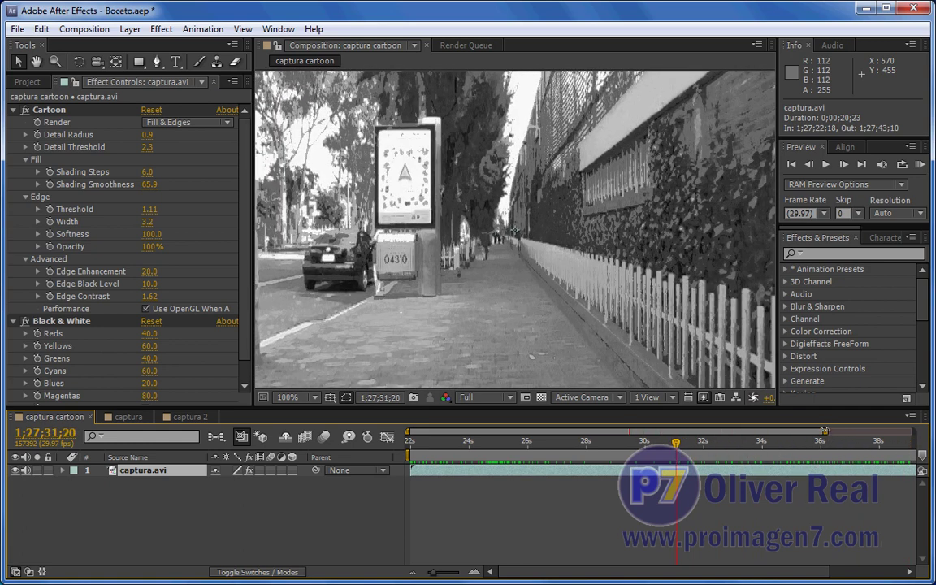
pyautogui.moveTo(824, 431); pyautogui.dragTo(913, 431)
pyautogui.moveTo(630, 444); pyautogui.dragTo(908, 445)
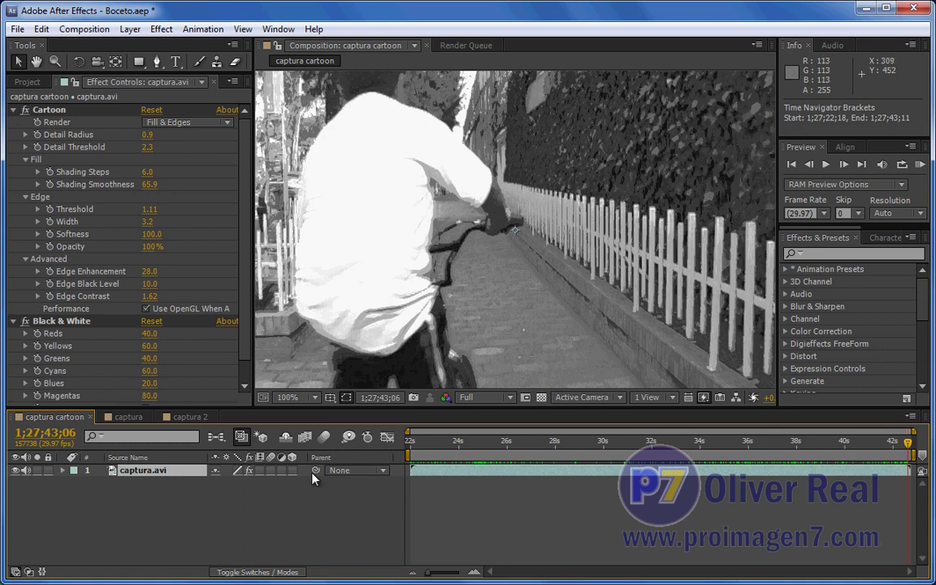
# Preview the captura 2 sketch, then toggle the captura cartoon effects off and on for comparison.
pyautogui.click(191, 416)
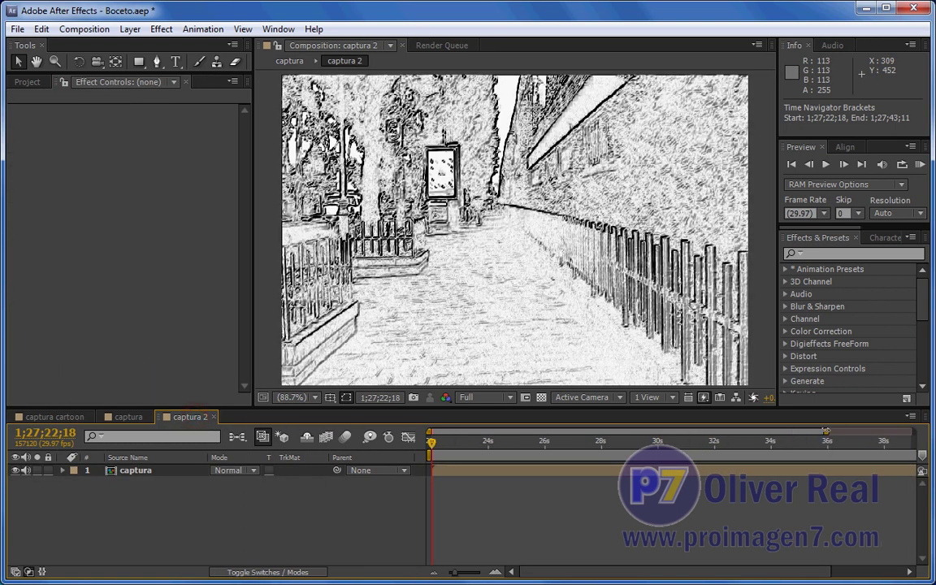
pyautogui.moveTo(856, 443); pyautogui.dragTo(906, 444)
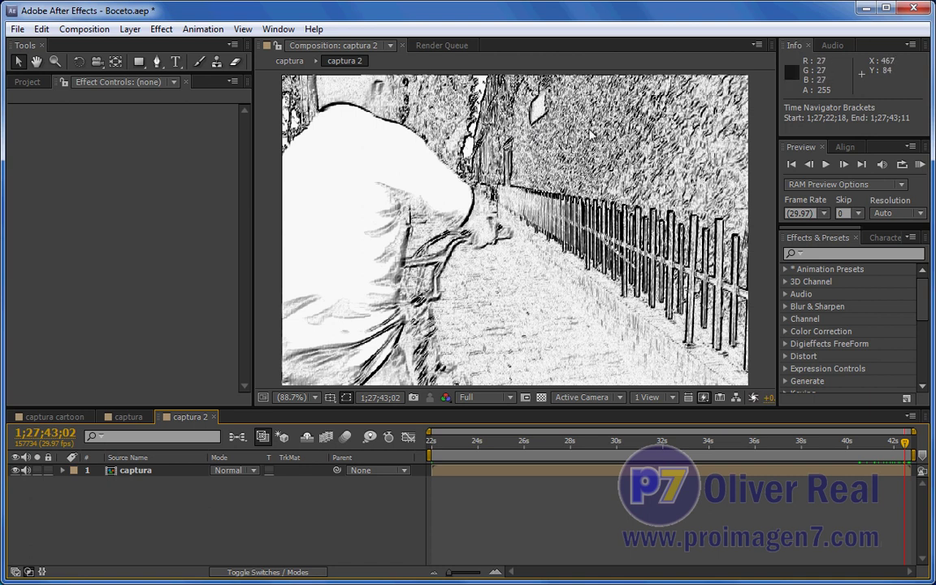
pyautogui.click(69, 419)
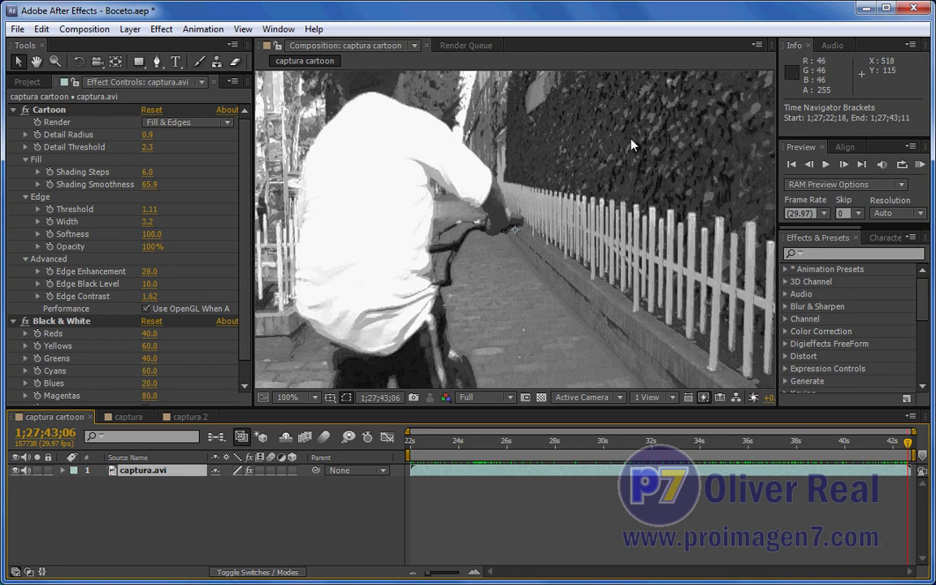
pyautogui.click(249, 471)
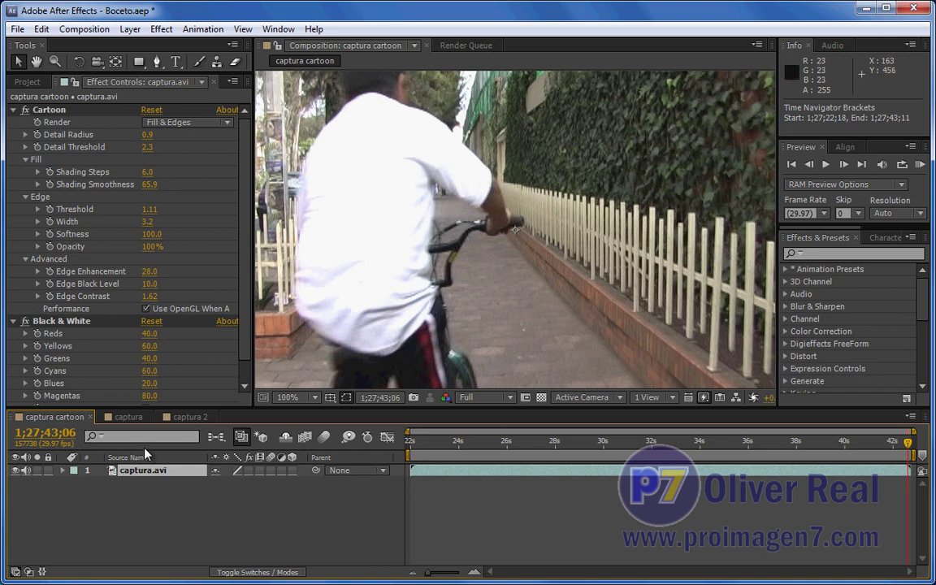
pyautogui.click(251, 470)
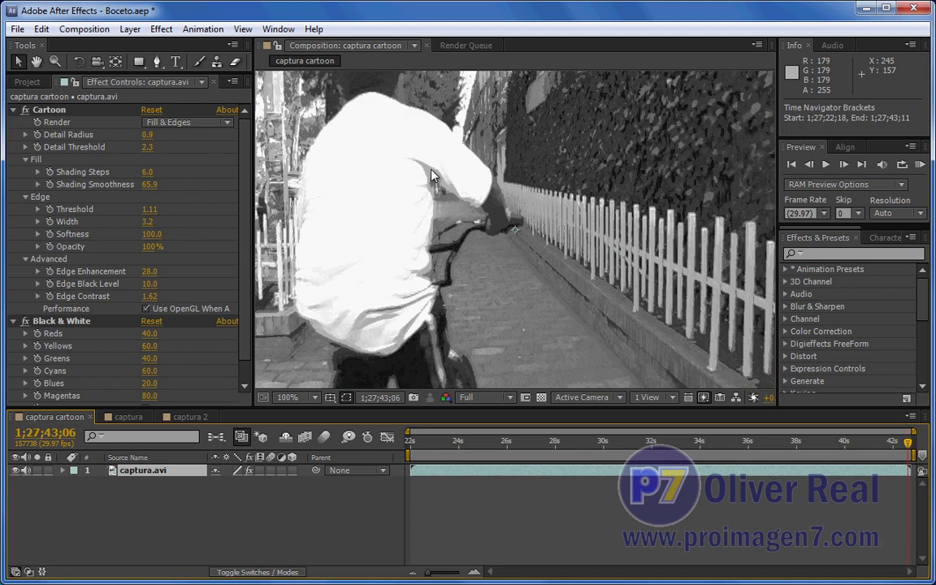
# Return to captura 2, advance its preview and show the Project panel items.
pyautogui.click(187, 417)
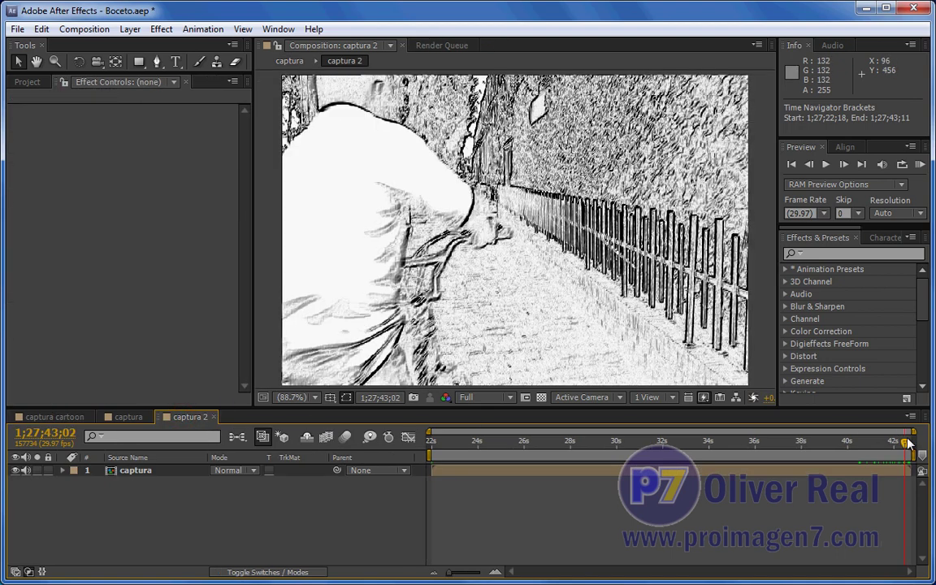
pyautogui.moveTo(908, 442); pyautogui.dragTo(906, 451)
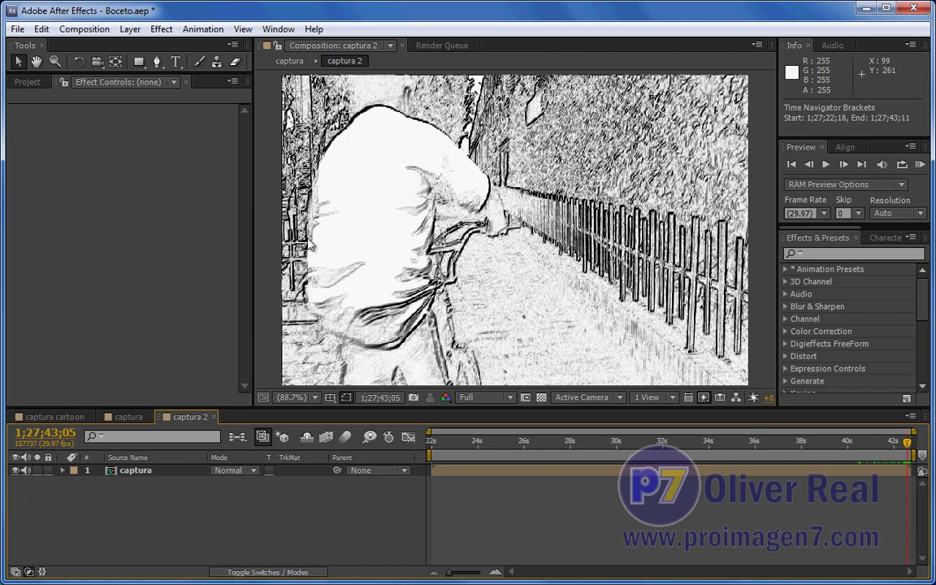
pyautogui.click(30, 82)
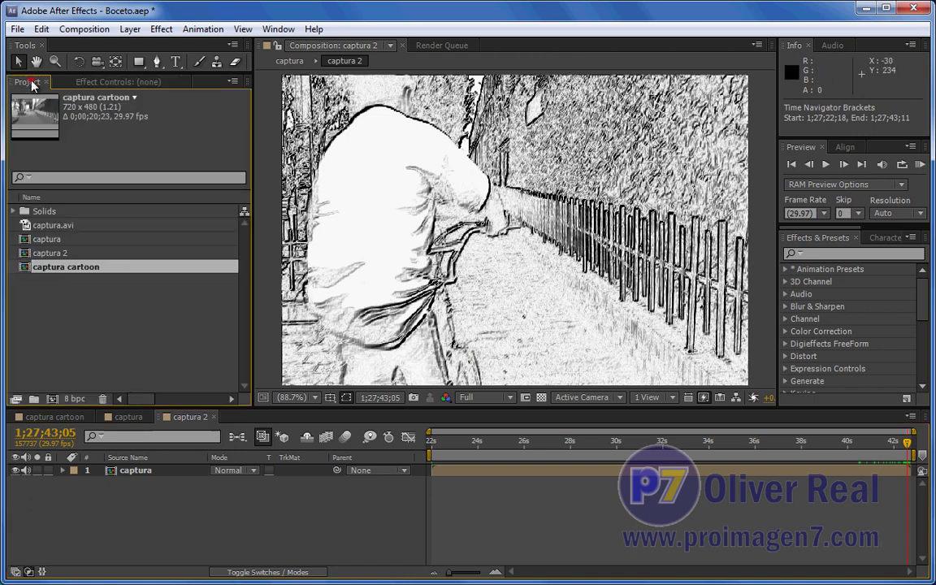
# Drag captura.avi onto the New Composition icon to make captura 3 and preview it.
pyautogui.click(134, 340)
pyautogui.click(28, 225)
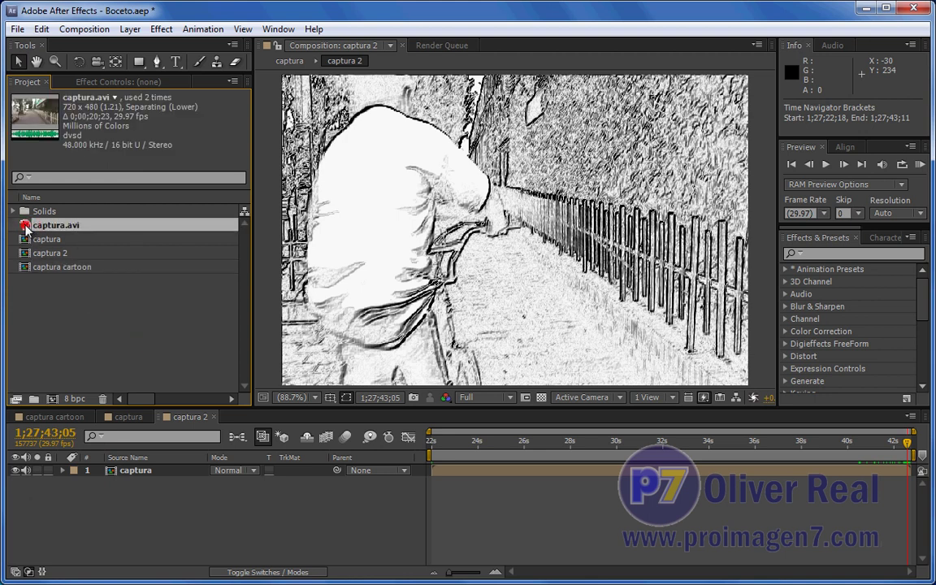
pyautogui.moveTo(28, 225); pyautogui.dragTo(52, 401)
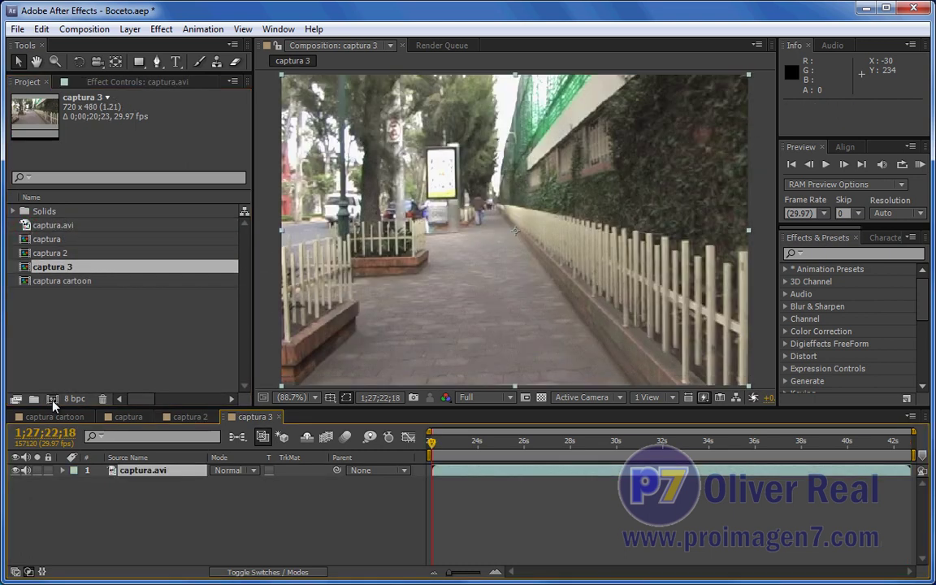
pyautogui.moveTo(433, 446); pyautogui.dragTo(910, 454)
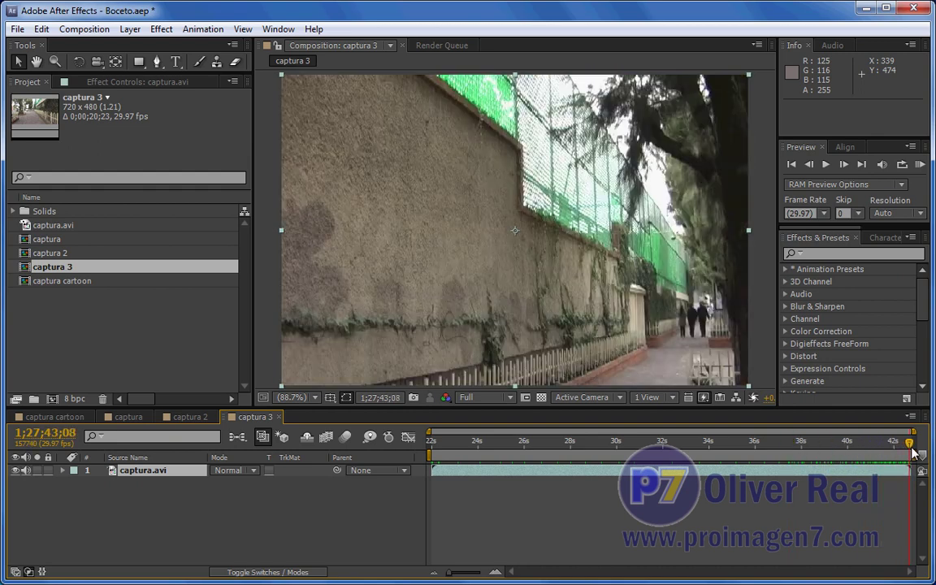
pyautogui.moveTo(910, 453); pyautogui.dragTo(909, 453)
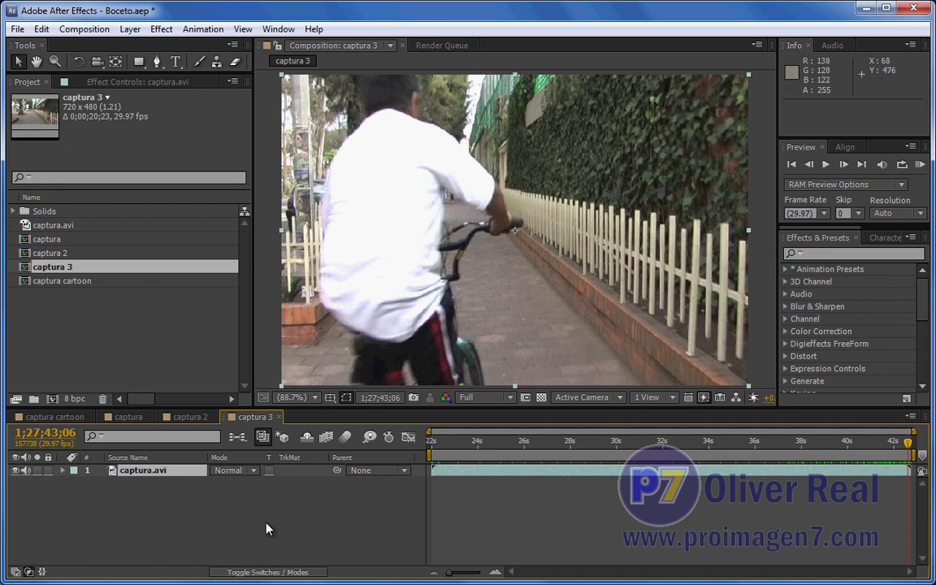
pyautogui.click(193, 417)
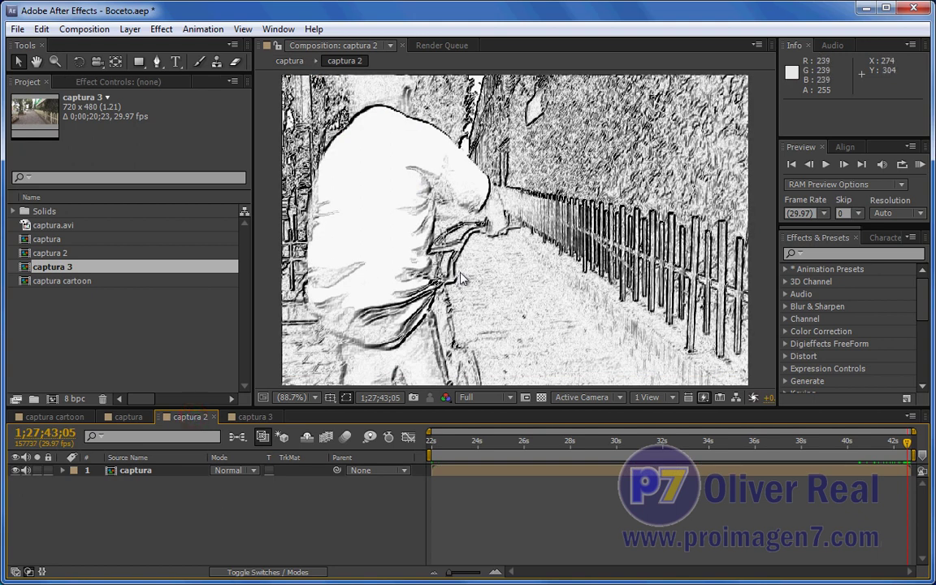
pyautogui.click(257, 418)
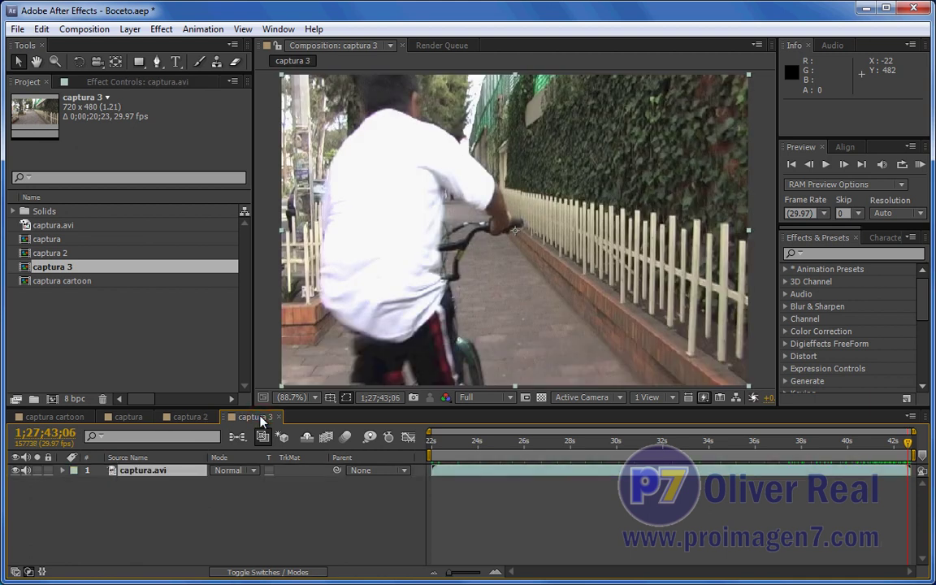
# Create Light Gray Solid 2, a comp-sized light grey solid above captura.avi.
pyautogui.rightClick(285, 522)
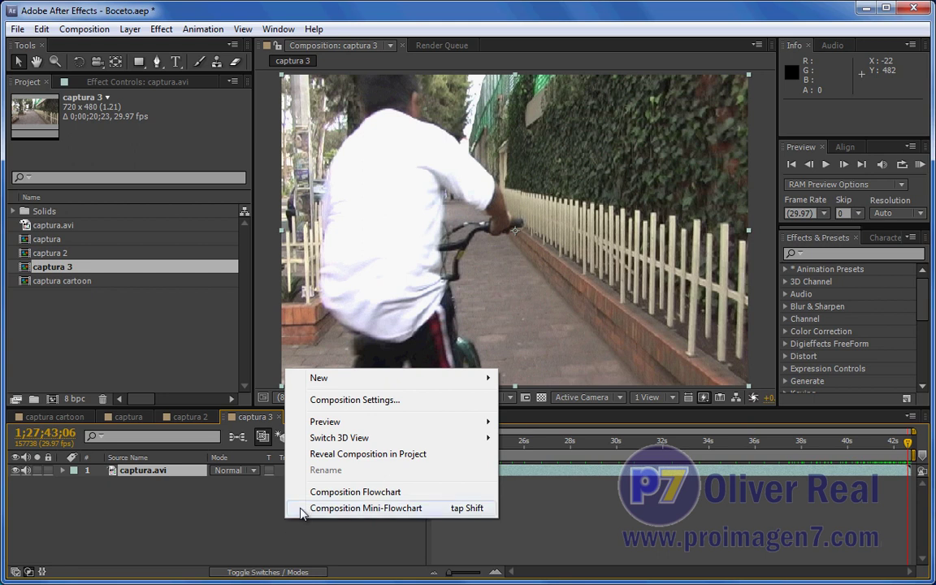
pyautogui.moveTo(431, 379)
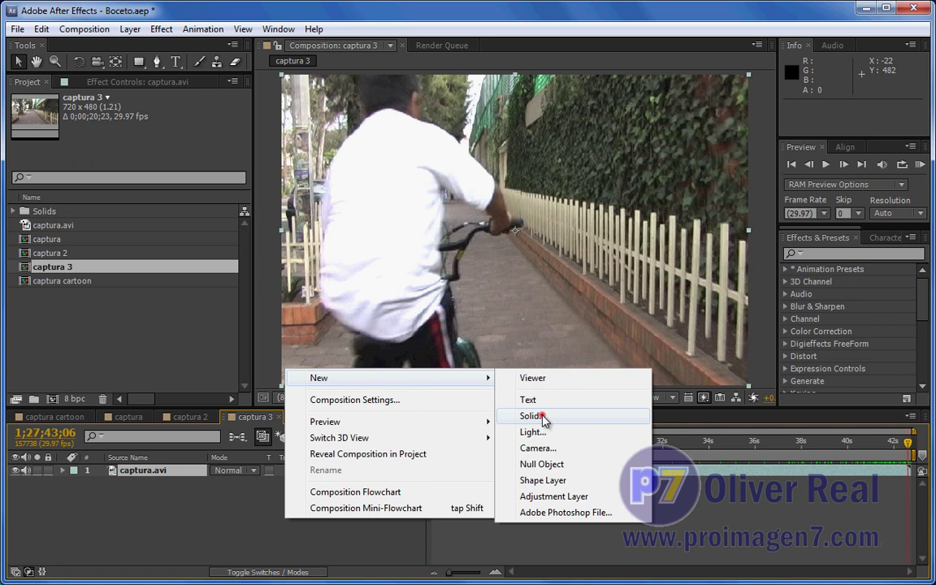
pyautogui.click(542, 416)
pyautogui.click(363, 471)
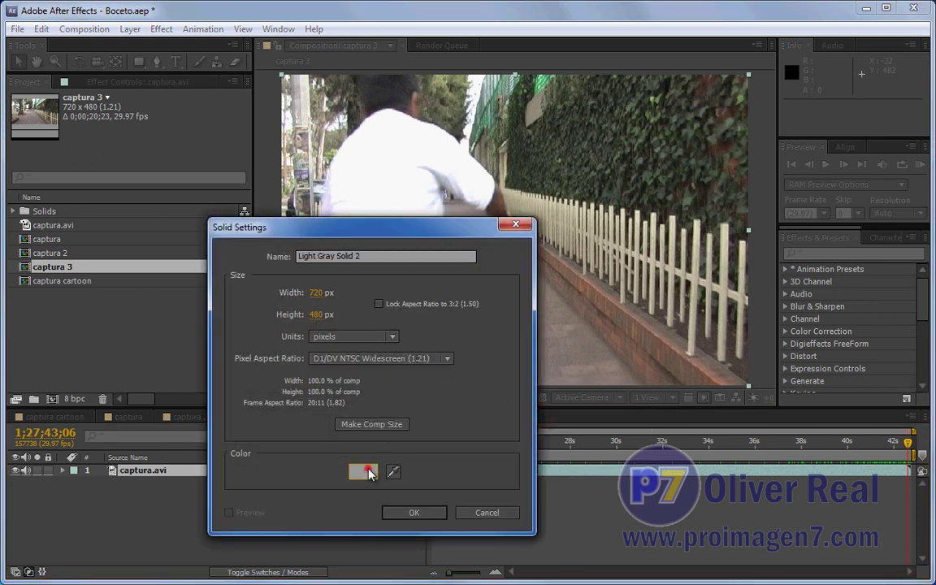
pyautogui.moveTo(224, 208); pyautogui.dragTo(218, 172)
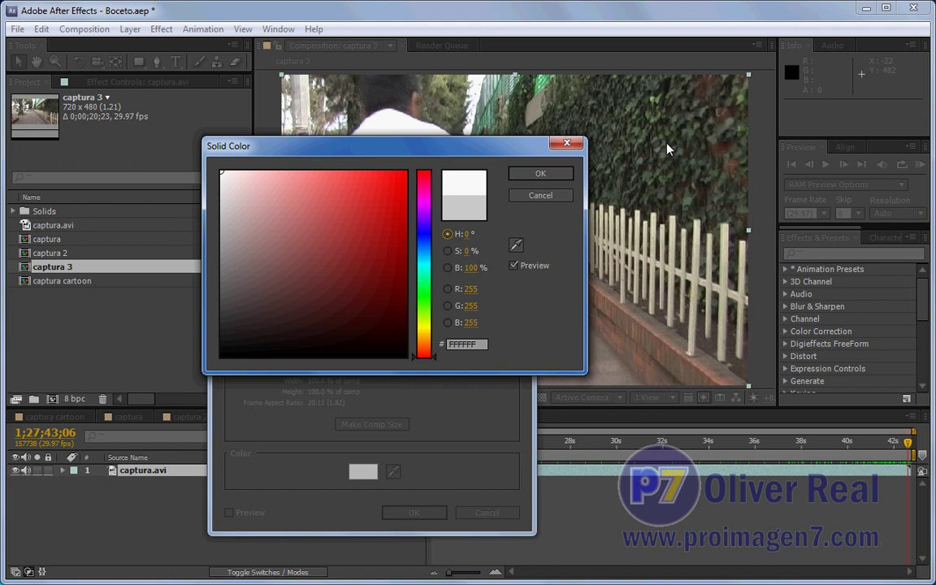
pyautogui.moveTo(220, 174); pyautogui.dragTo(207, 291)
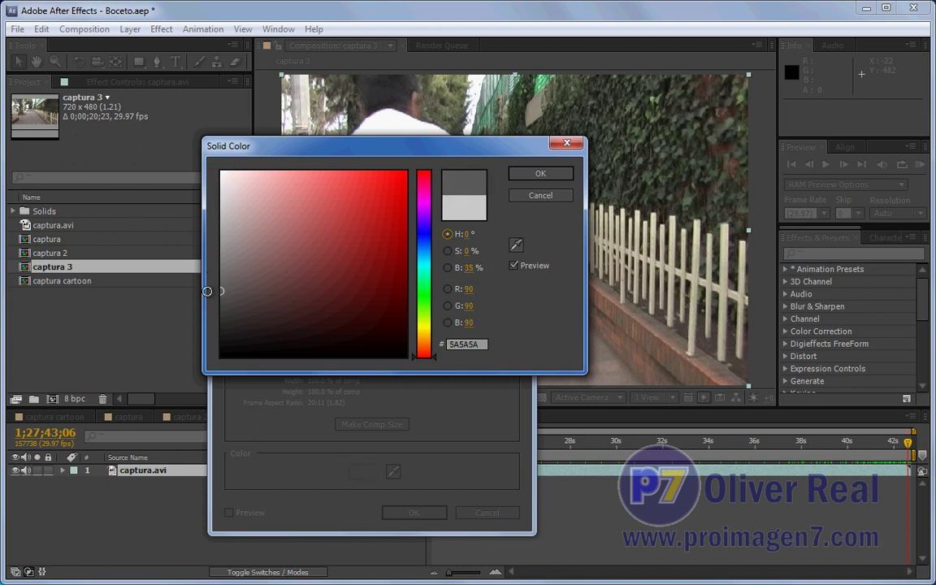
pyautogui.moveTo(207, 291); pyautogui.dragTo(199, 203)
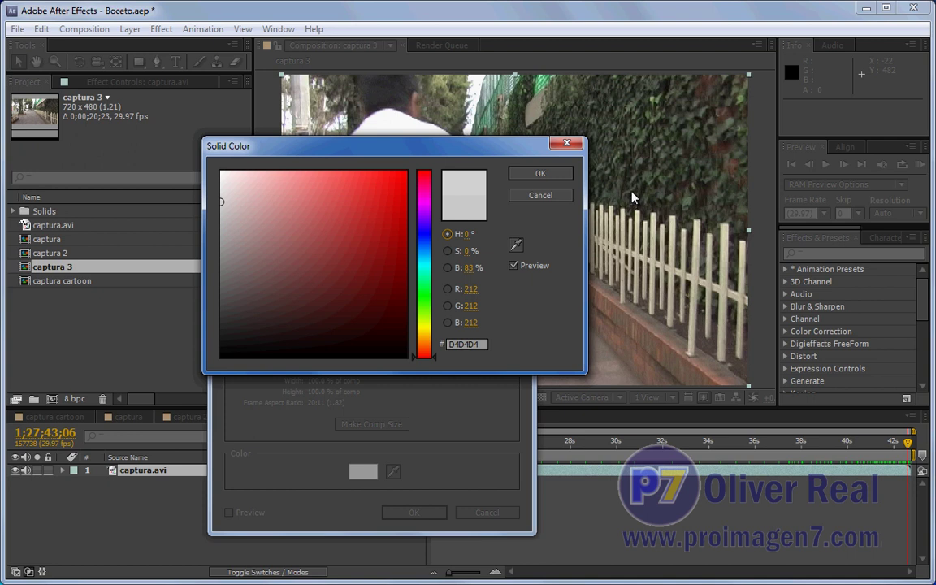
pyautogui.click(541, 175)
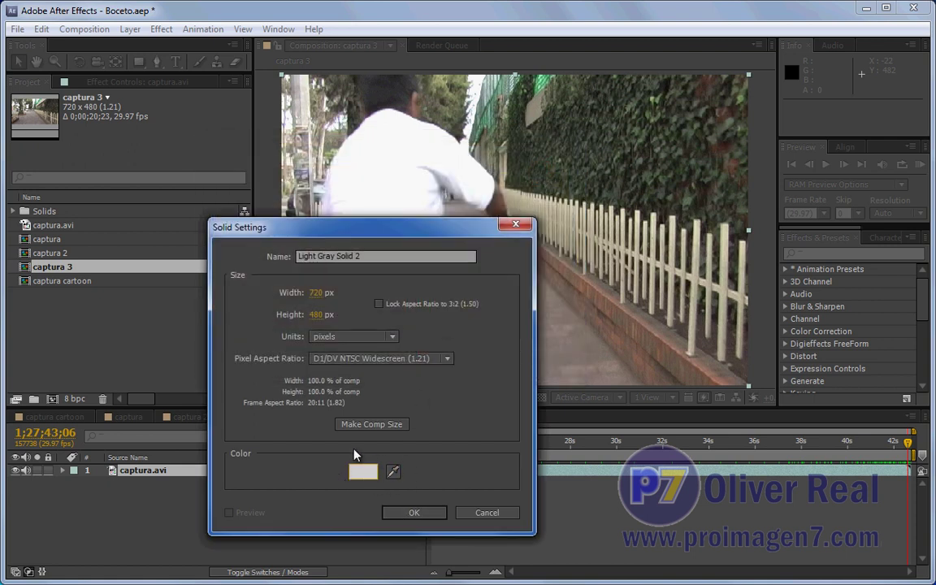
pyautogui.click(372, 425)
pyautogui.click(415, 513)
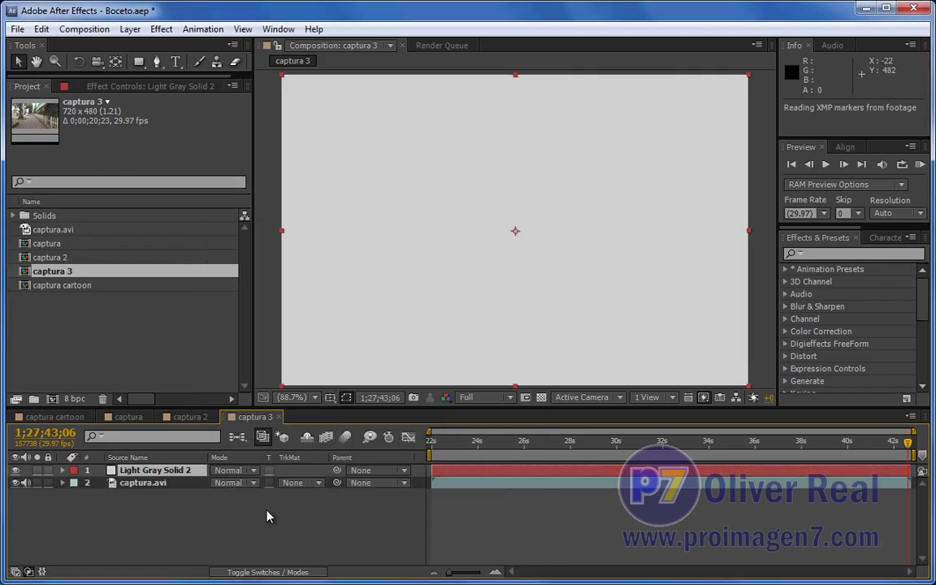
# Apply Stylize > Texturize to Light Gray Solid 2 with 2. captura.avi as the texture layer.
pyautogui.click(178, 472)
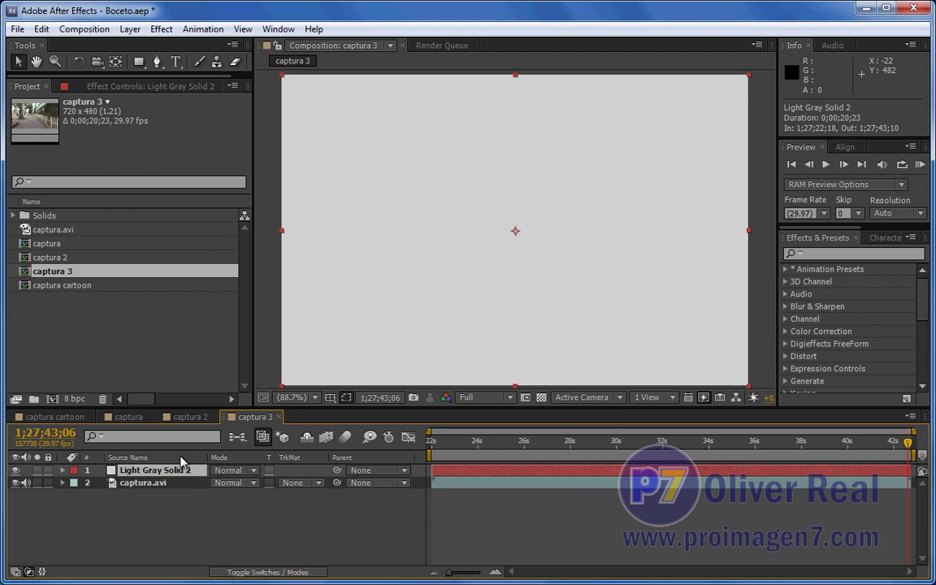
pyautogui.click(161, 29)
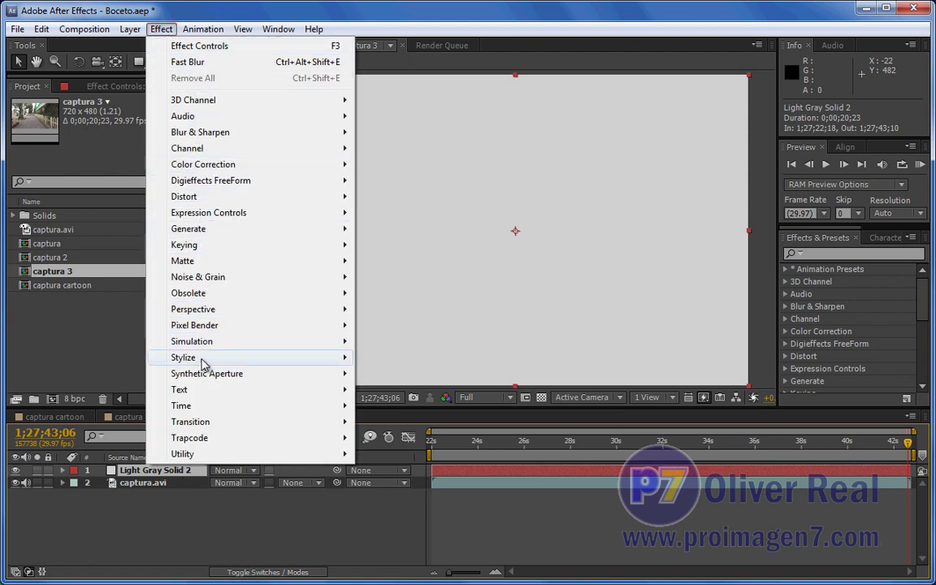
pyautogui.moveTo(201, 362)
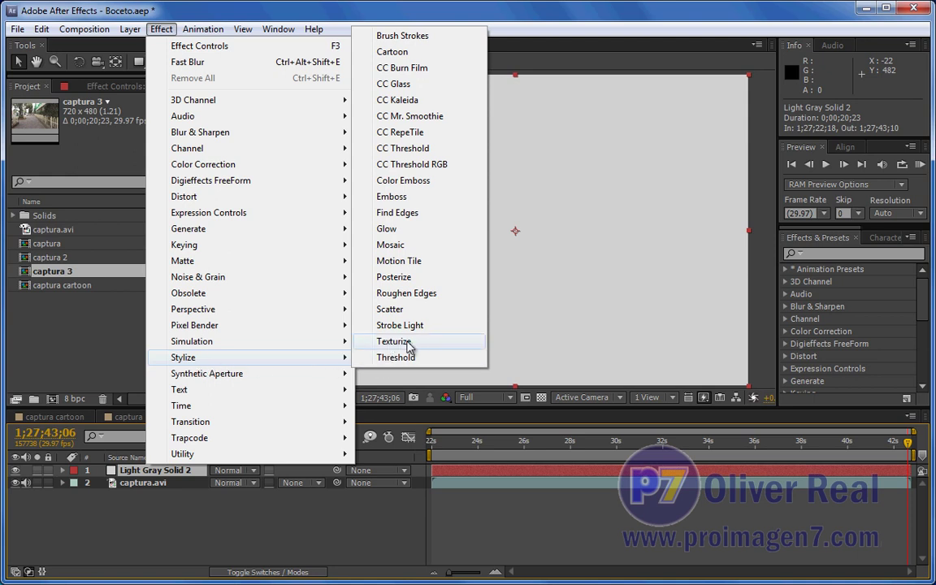
pyautogui.click(406, 342)
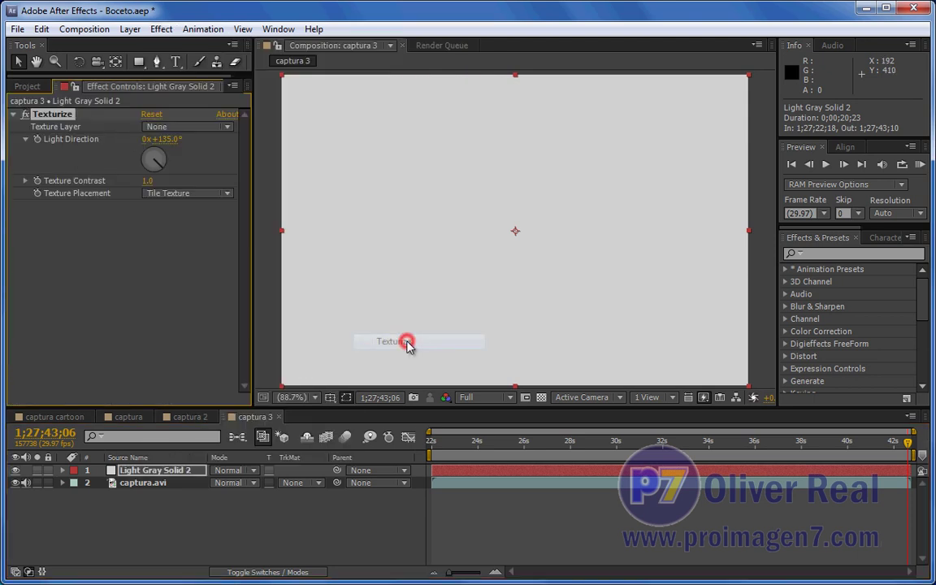
pyautogui.click(176, 471)
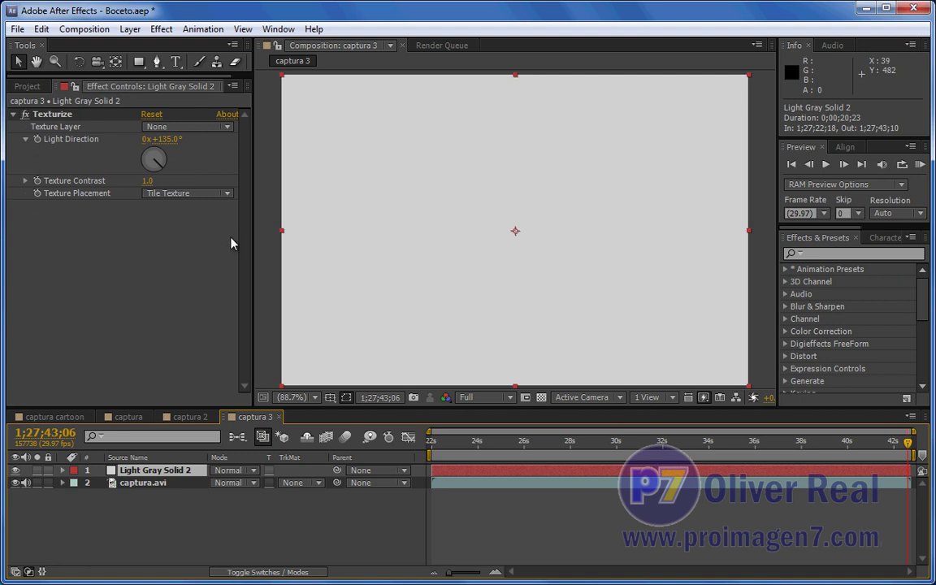
pyautogui.click(229, 129)
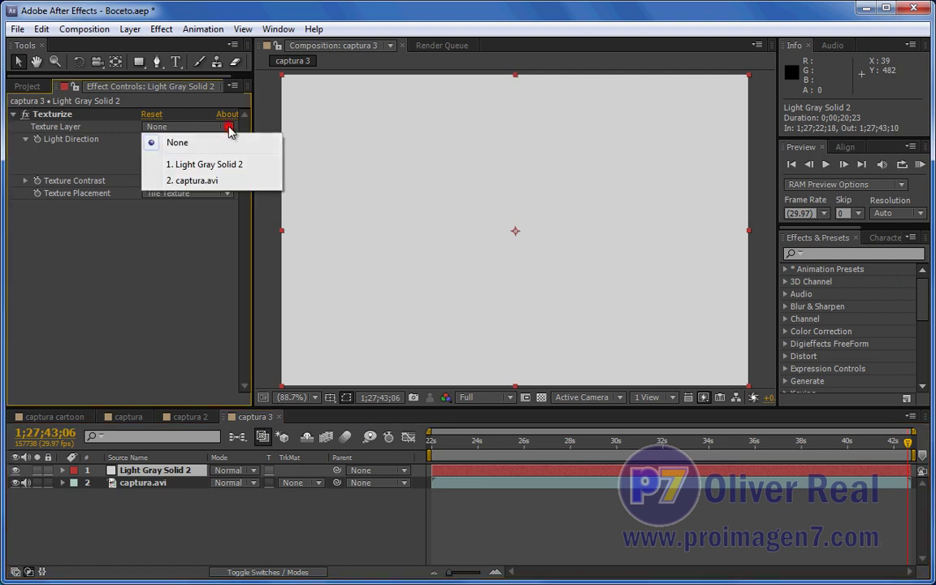
pyautogui.click(193, 184)
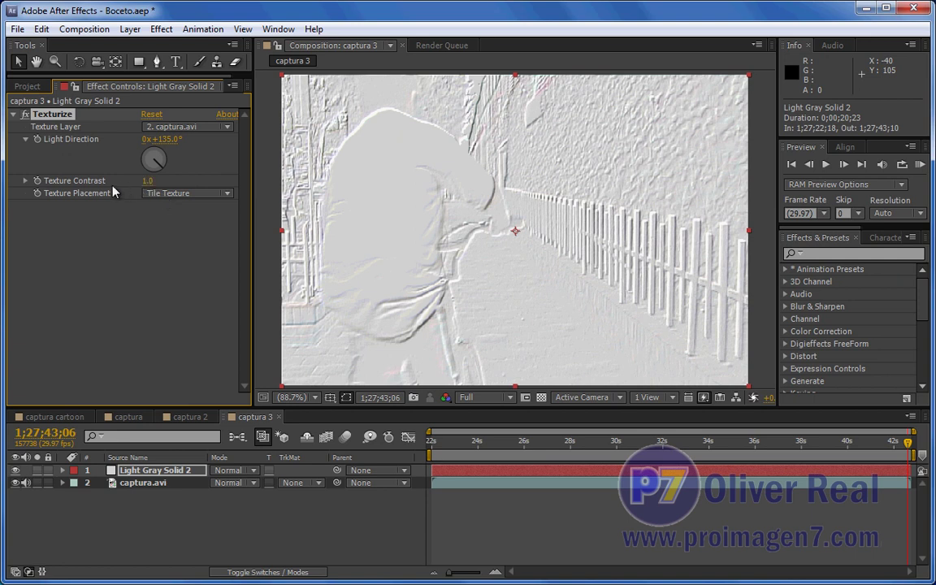
# Set Texture Contrast to 2.0 and duplicate the effect as Texturize 2.
pyautogui.click(147, 180)
pyautogui.write('2')
pyautogui.press('Return')
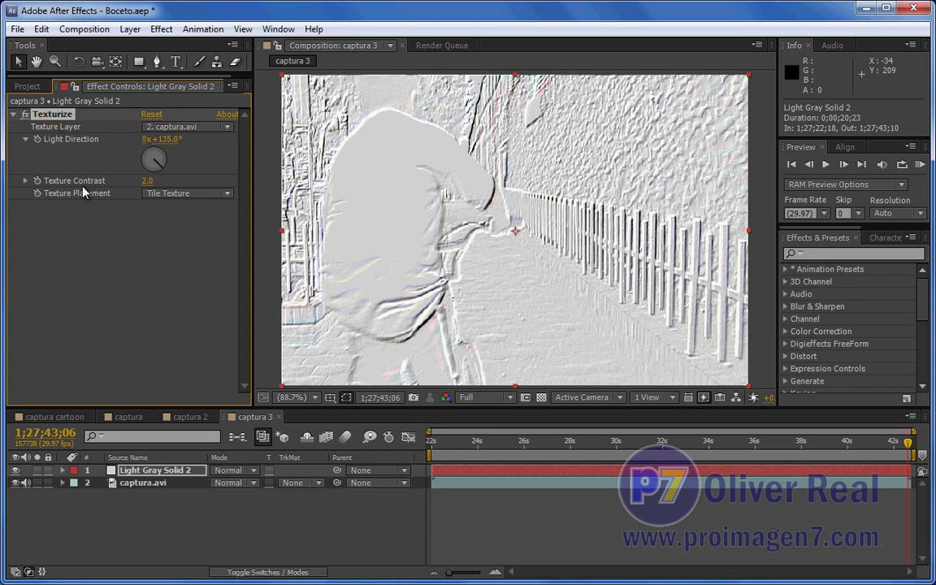
pyautogui.hotkey('ctrl', 'd')
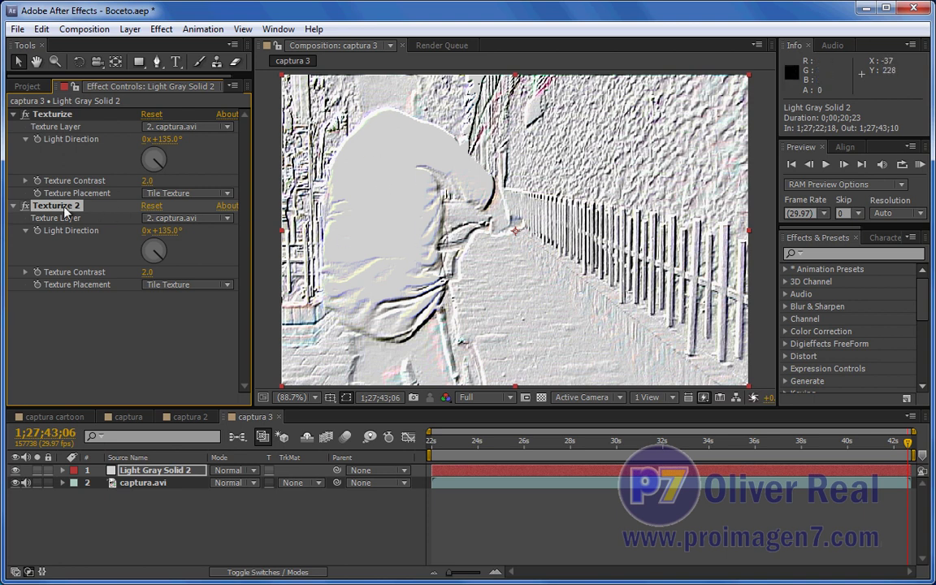
# Toggle Texturize 2 on and off repeatedly to compare its effect, leaving it on.
pyautogui.click(25, 206)
pyautogui.click(25, 206)
pyautogui.click(25, 205)
pyautogui.click(25, 205)
pyautogui.click(25, 205)
pyautogui.click(25, 205)
pyautogui.click(25, 206)
pyautogui.click(25, 205)
# Duplicate the solid and rotate the top copy's Texturize light directions to about 319° and 317°.
pyautogui.click(234, 538)
pyautogui.click(179, 472)
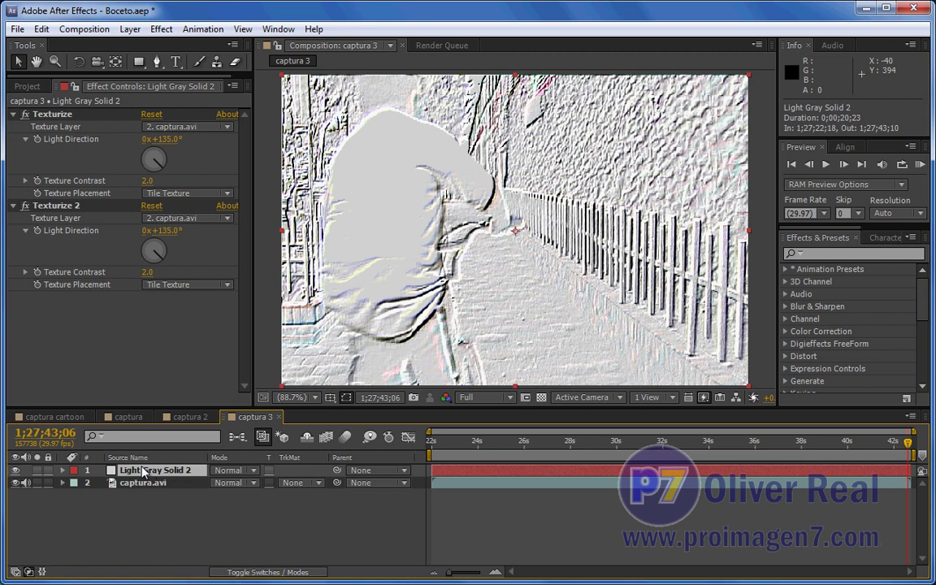
pyautogui.hotkey('ctrl', 'd')
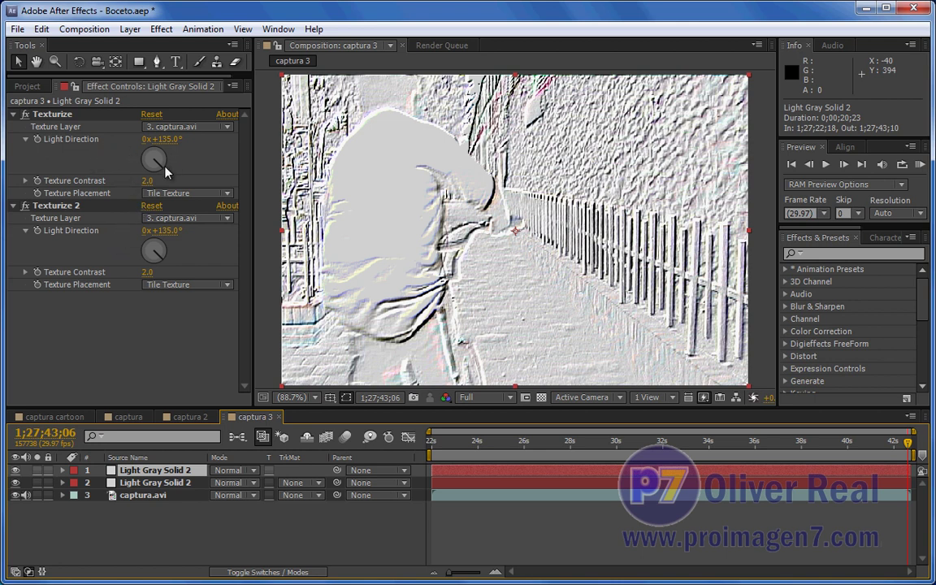
pyautogui.moveTo(160, 172); pyautogui.dragTo(128, 140)
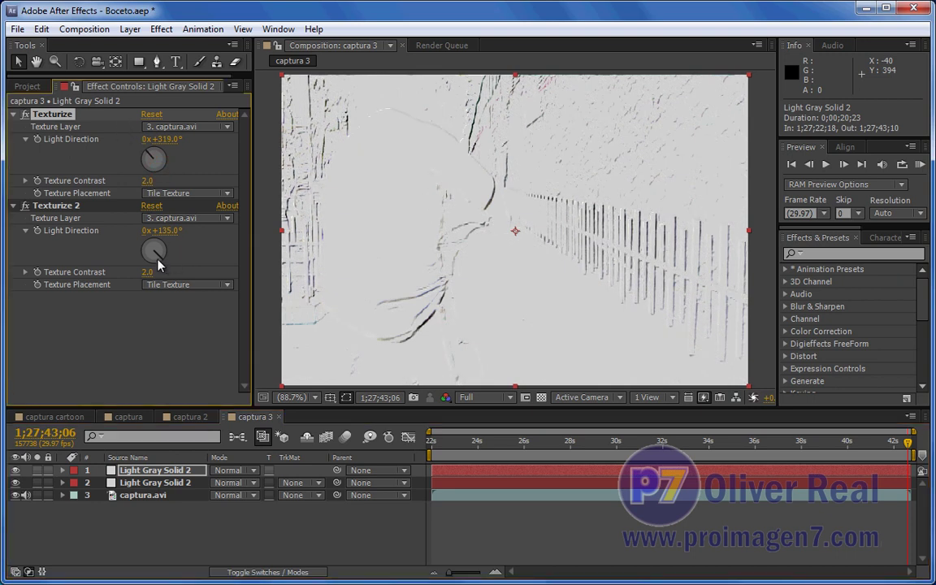
pyautogui.moveTo(156, 251); pyautogui.dragTo(128, 230)
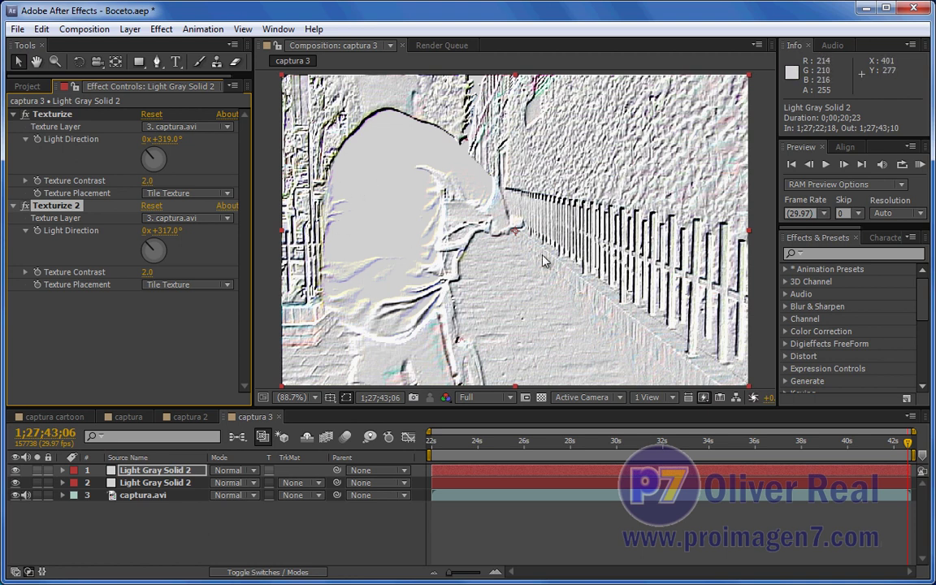
# Compare the Texturize settings of the top and lower solid layers.
pyautogui.click(187, 470)
pyautogui.click(188, 483)
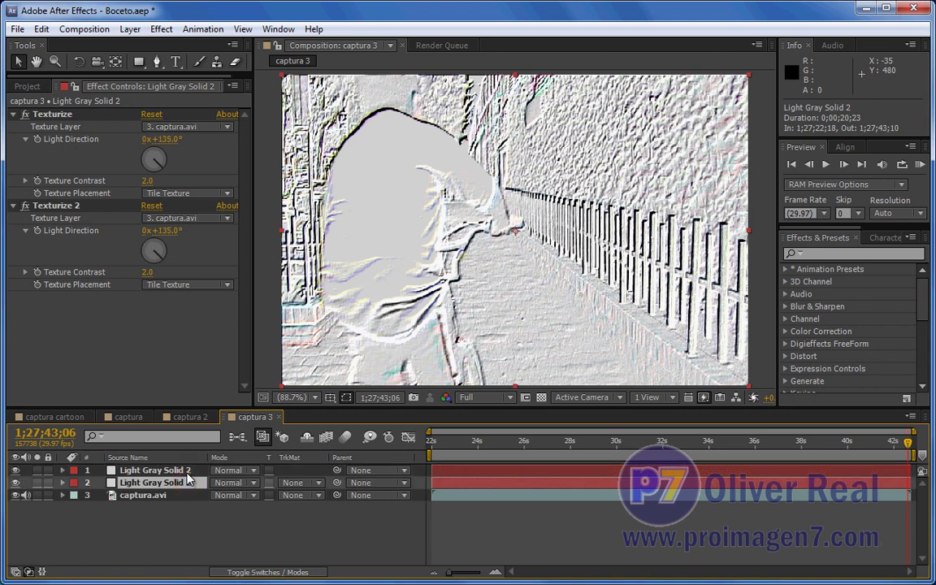
pyautogui.click(187, 471)
pyautogui.click(184, 483)
pyautogui.click(180, 471)
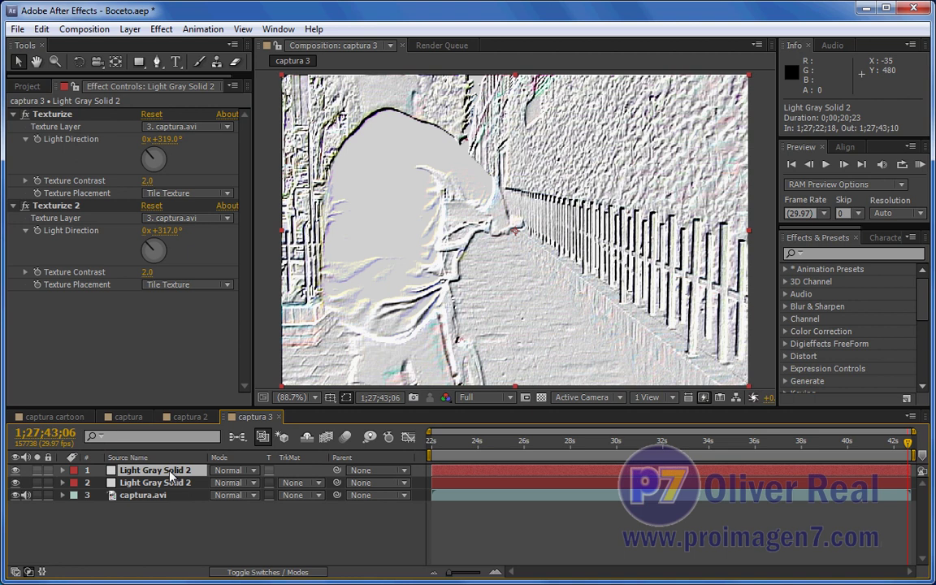
pyautogui.click(258, 470)
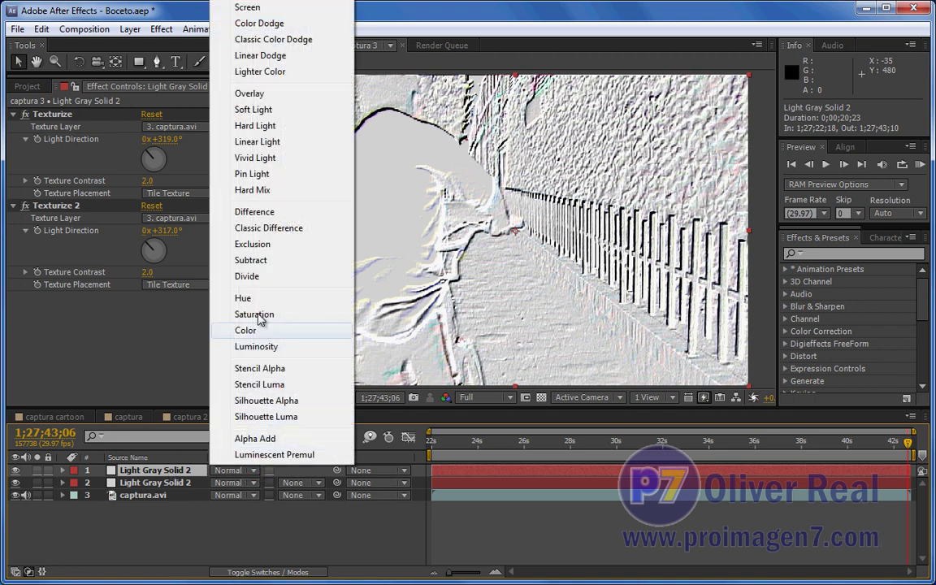
# Set the top solid's blend mode to Classic Difference, giving bright outlines on black.
pyautogui.click(268, 229)
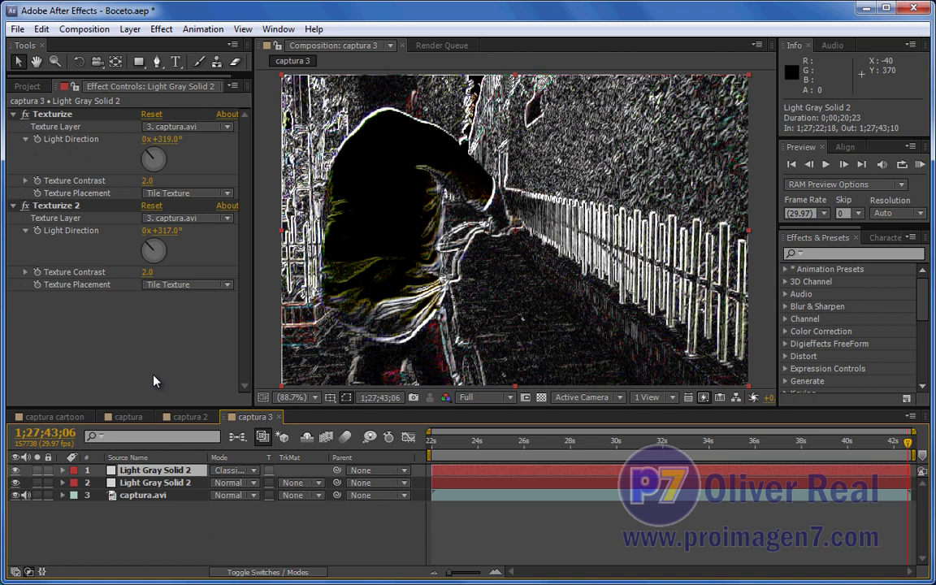
pyautogui.click(26, 86)
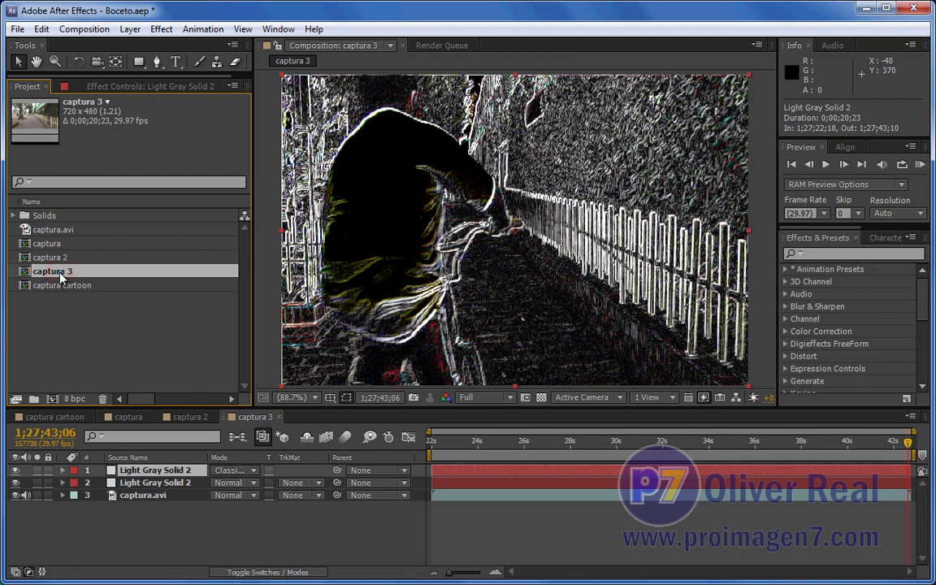
# Rename the captura 3 composition to 'final invertido'.
pyautogui.press('Return')
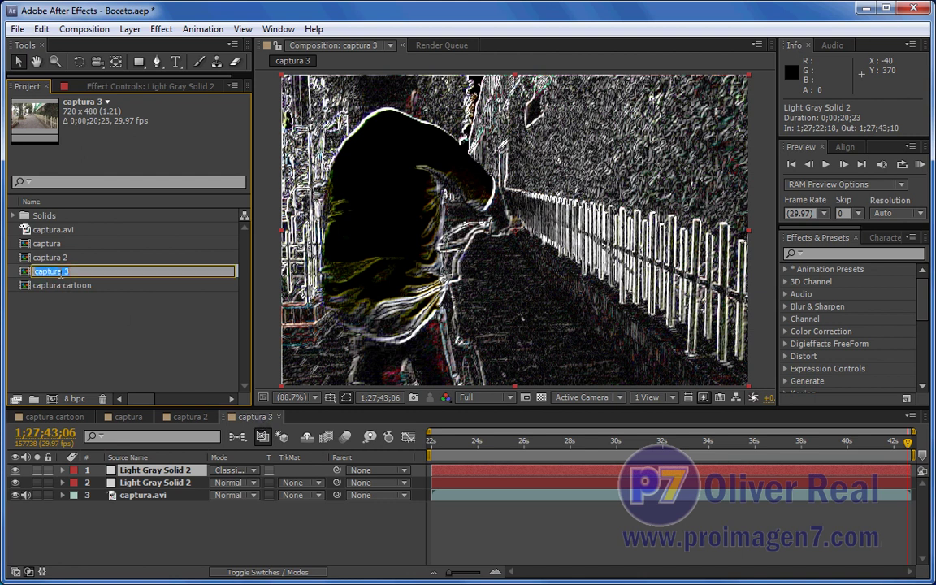
pyautogui.write('final invertido')
pyautogui.click(95, 321)
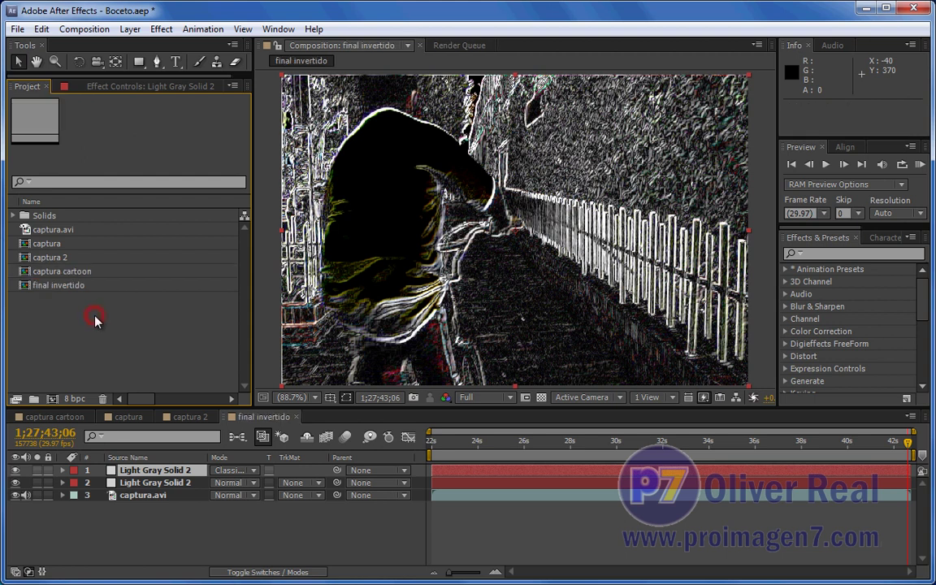
# Nest final invertido in a new composition named 'final bn'.
pyautogui.click(27, 286)
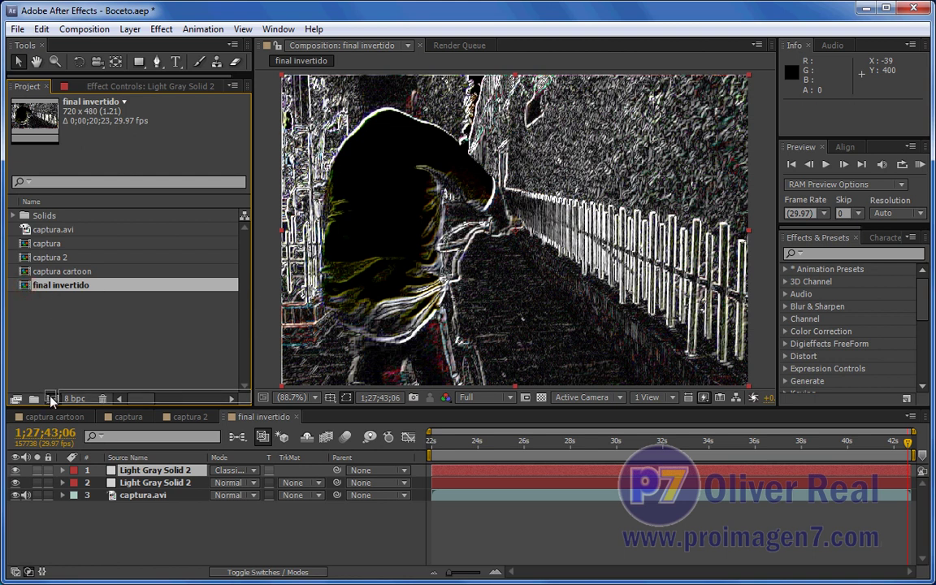
pyautogui.moveTo(25, 288); pyautogui.dragTo(51, 399)
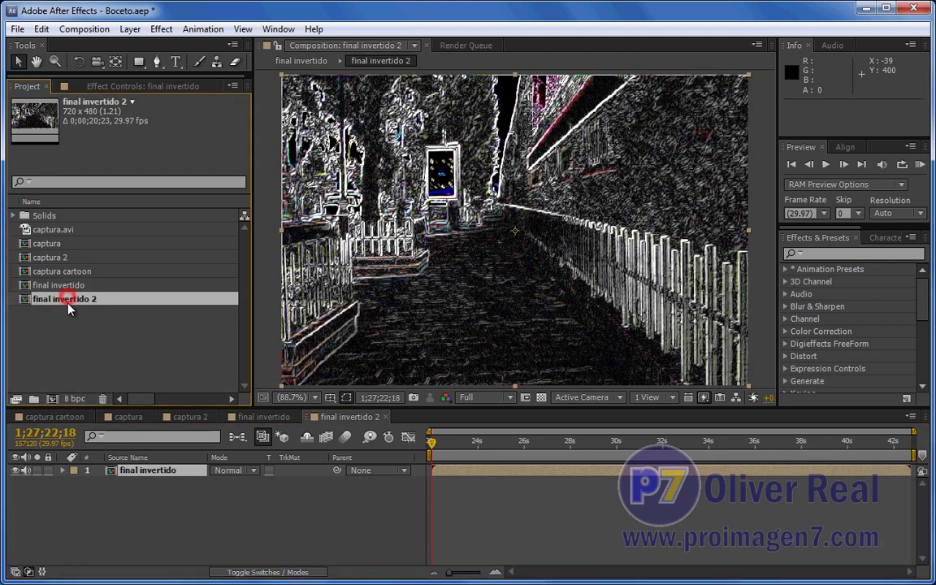
pyautogui.press('Return')
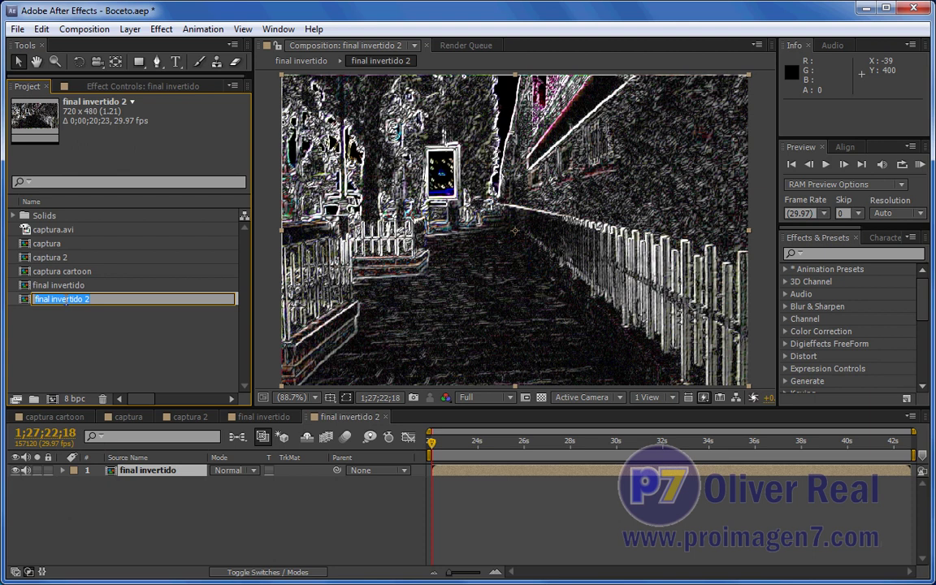
pyautogui.press('End')
pyautogui.press('BackSpace')
pyautogui.press('BackSpace')
pyautogui.press('BackSpace')
pyautogui.press('BackSpace')
pyautogui.press('BackSpace')
pyautogui.press('BackSpace')
pyautogui.press('BackSpace')
pyautogui.write('bn')
pyautogui.click(67, 365)
pyautogui.click(137, 472)
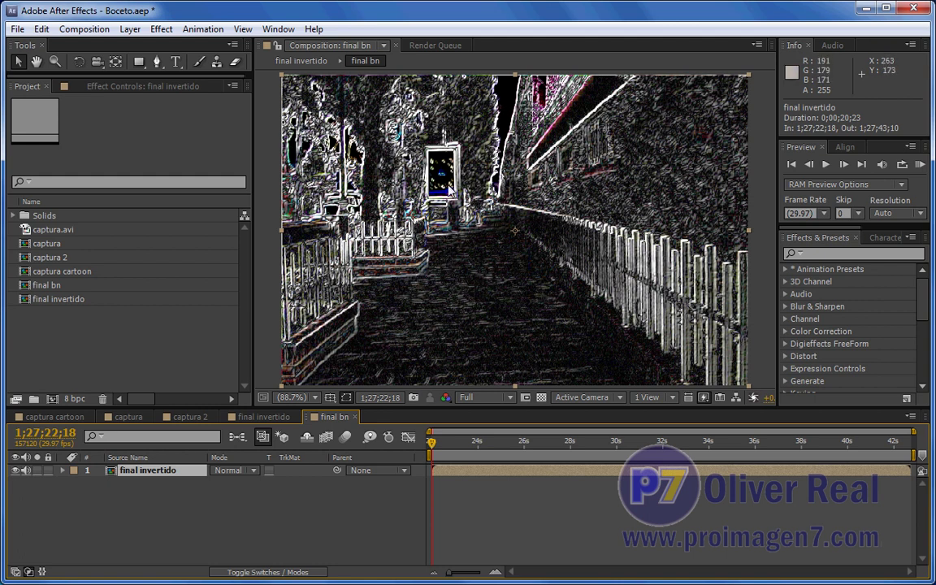
pyautogui.click(164, 32)
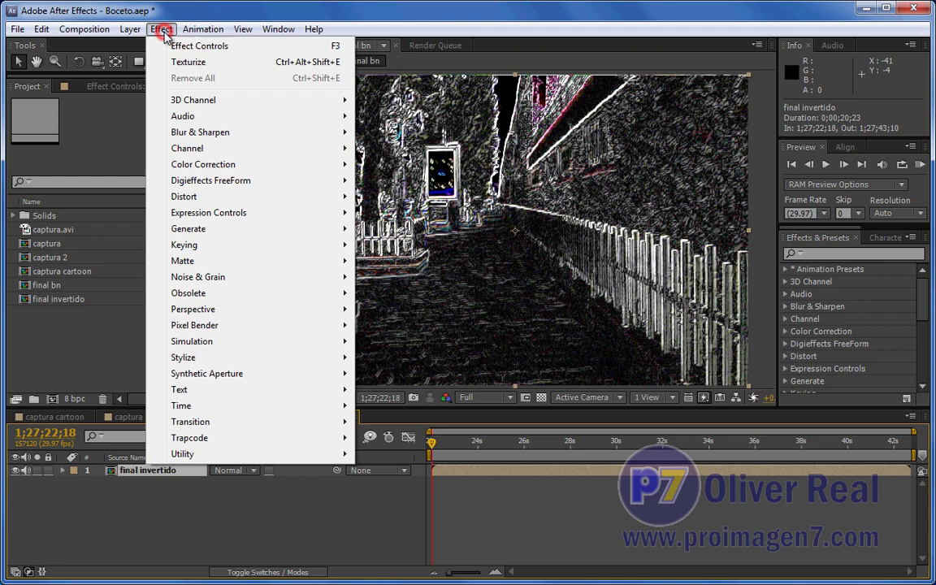
pyautogui.moveTo(188, 151)
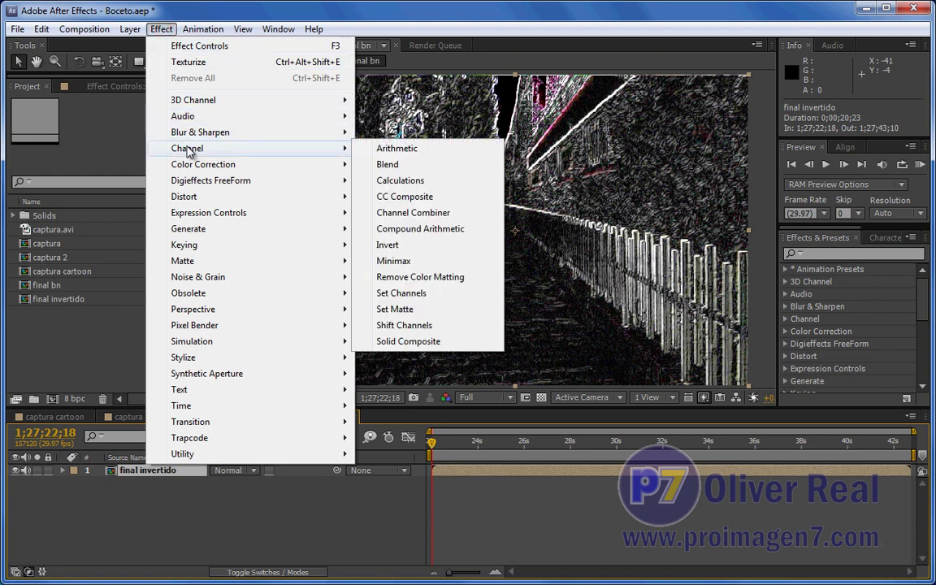
pyautogui.click(400, 247)
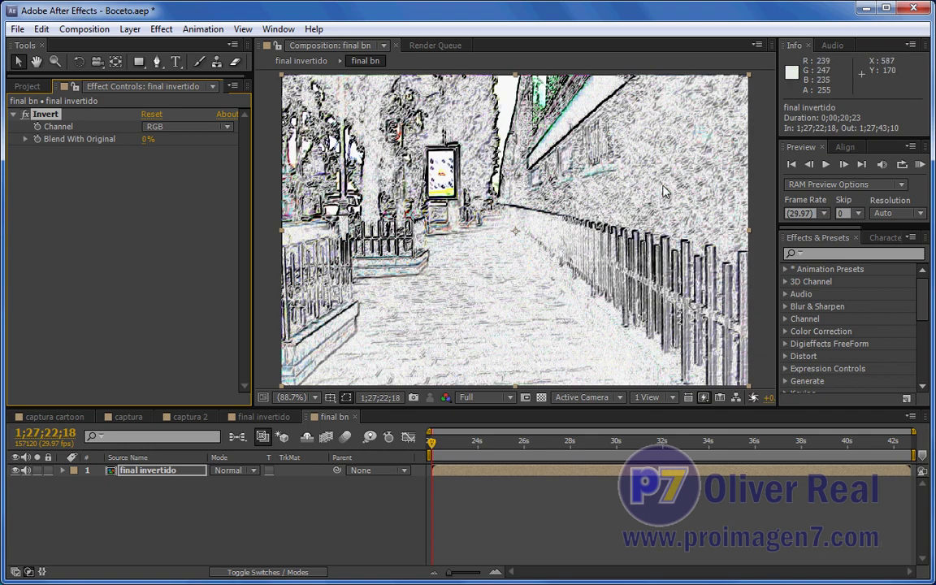
pyautogui.click(461, 443)
pyautogui.moveTo(481, 445); pyautogui.dragTo(541, 445)
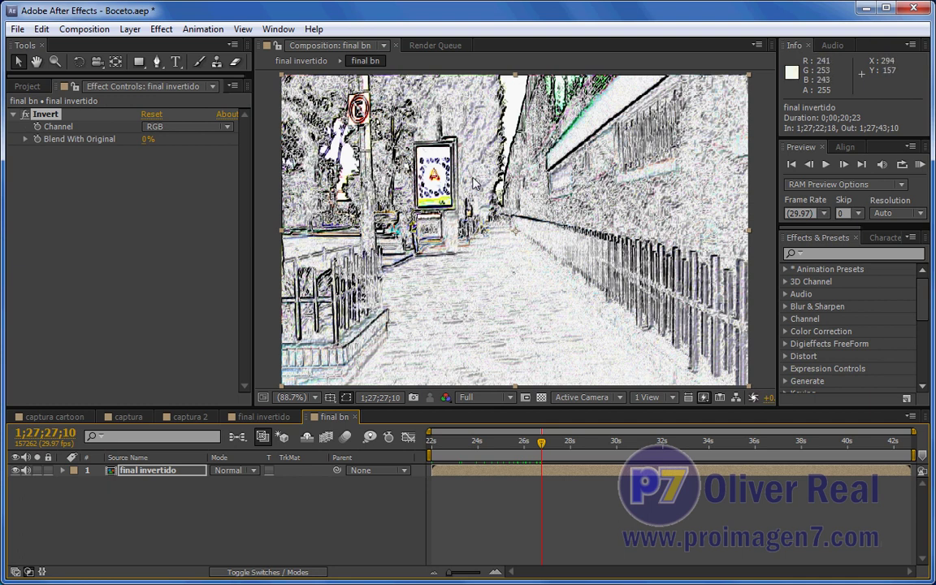
# Apply Black & White from Color Correction to final invertido and switch the effect off.
pyautogui.click(161, 29)
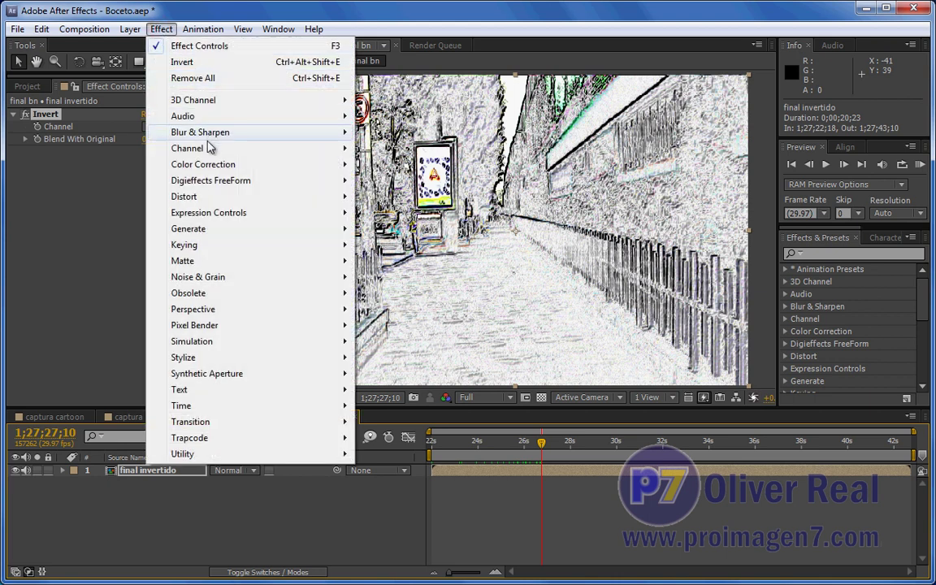
pyautogui.moveTo(210, 169)
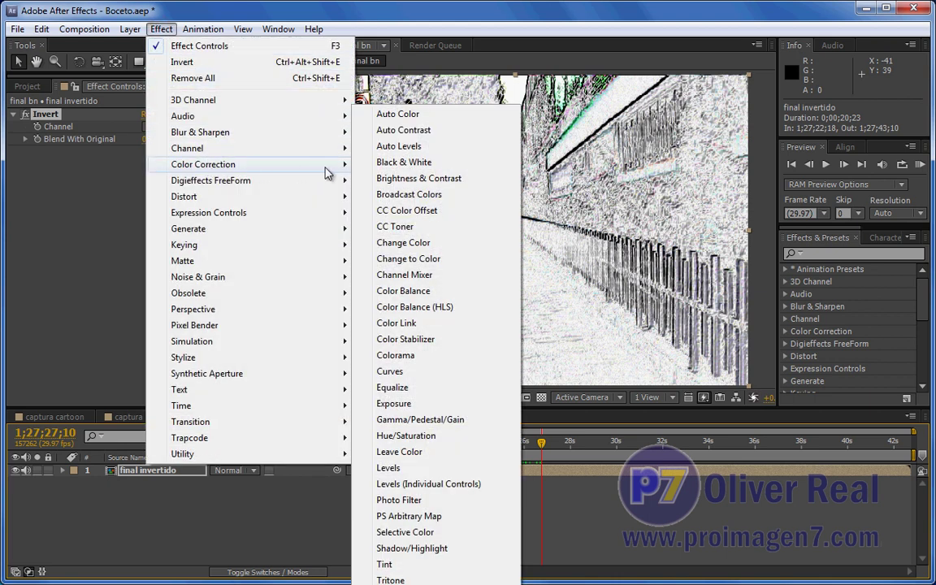
pyautogui.click(419, 166)
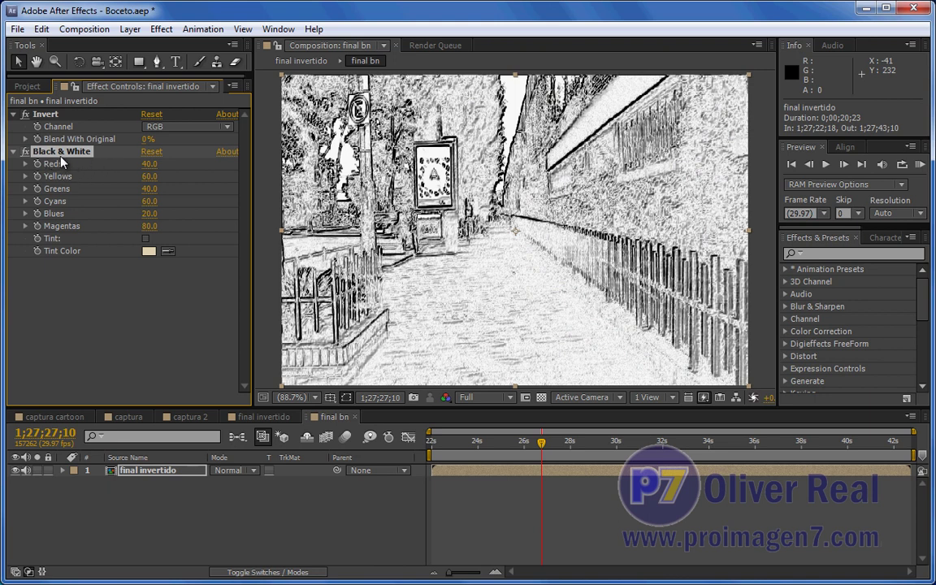
pyautogui.click(26, 151)
# Add Hue/Saturation and drop Master Saturation to -100, checking the greyscale sketch near the clip's end.
pyautogui.click(161, 30)
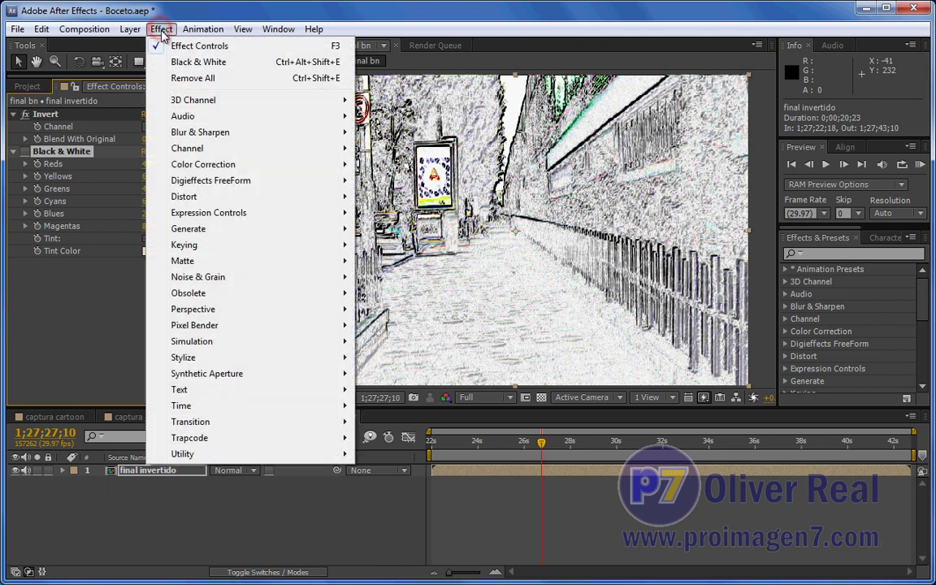
pyautogui.moveTo(209, 171)
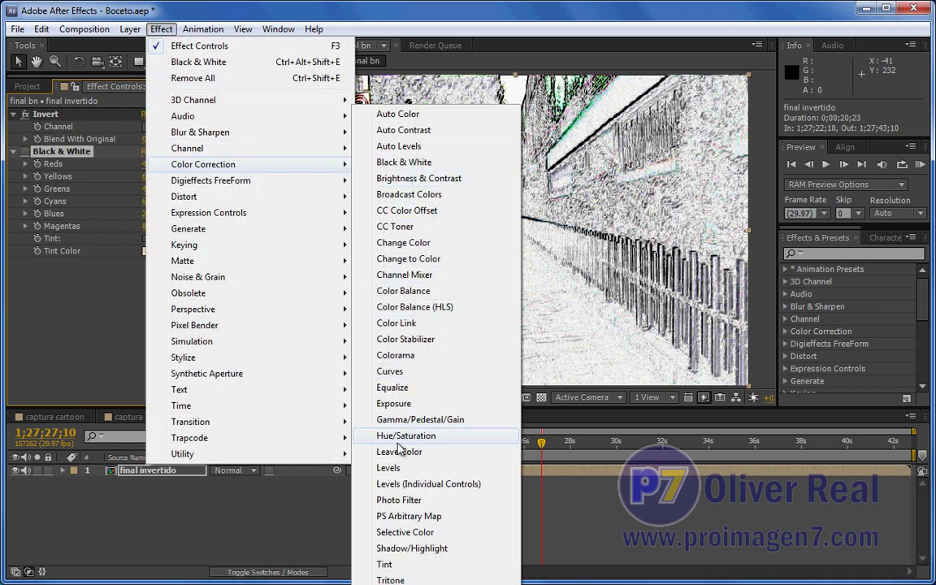
pyautogui.click(426, 439)
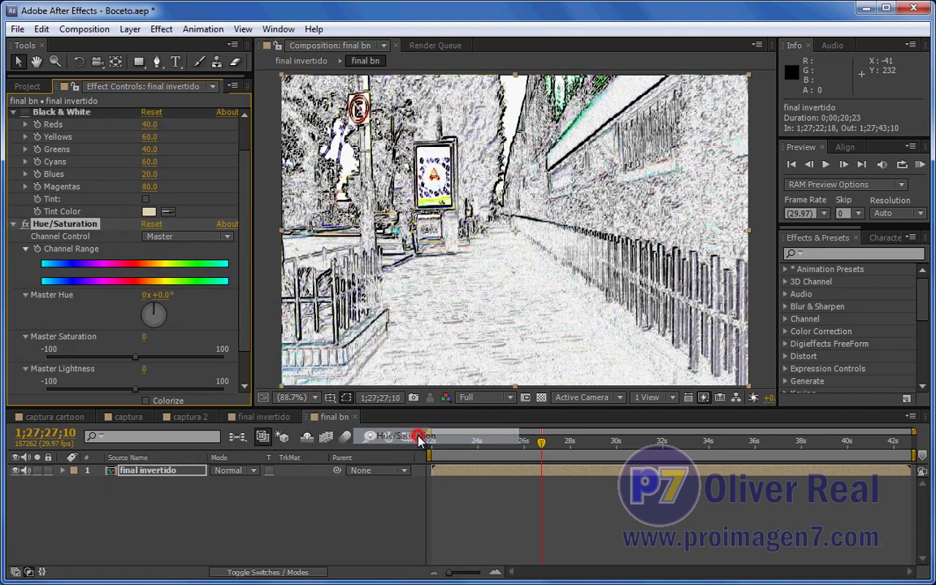
pyautogui.moveTo(136, 359); pyautogui.dragTo(46, 356)
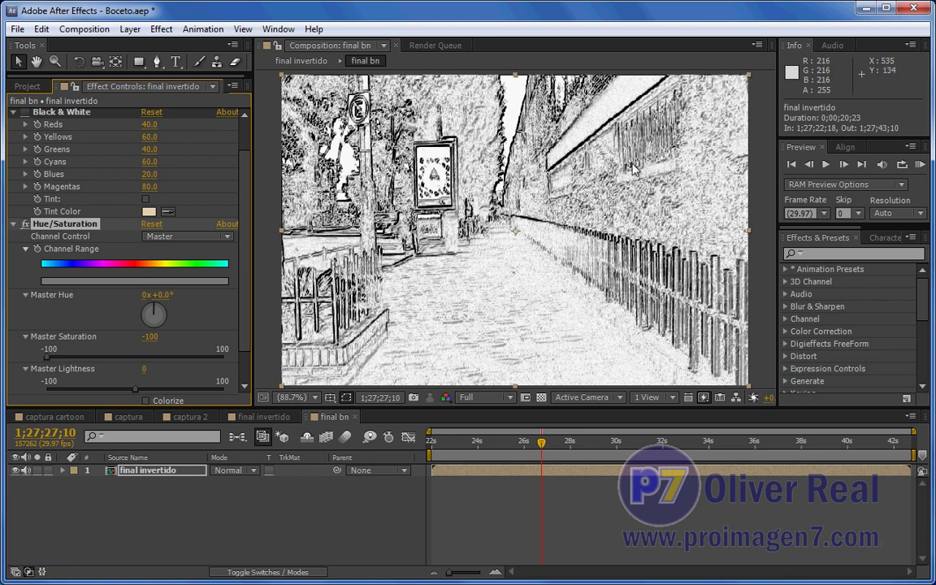
pyautogui.moveTo(542, 445); pyautogui.dragTo(909, 445)
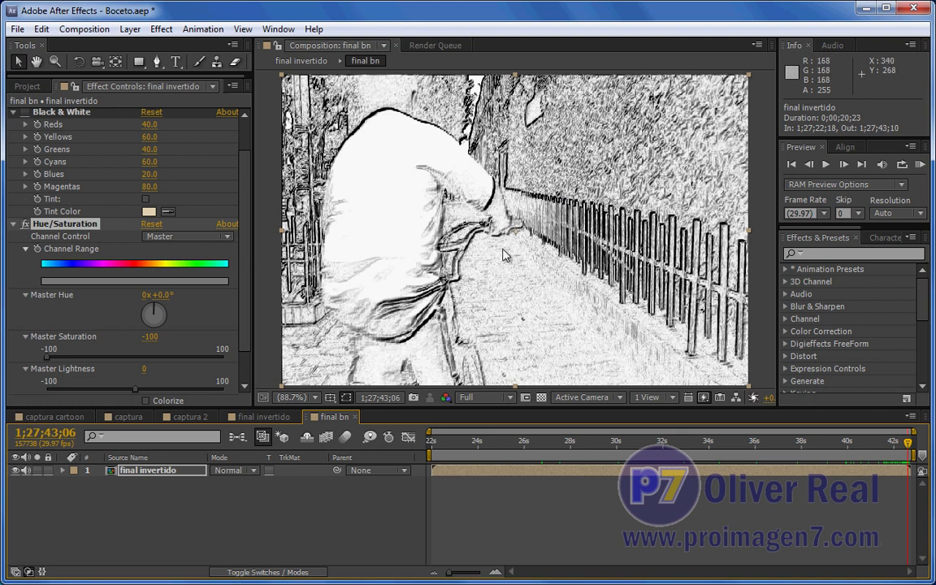
# Apply Unsharp Mask to final invertido with Radius 2.2, Threshold 128 and Amount 259.
pyautogui.click(156, 30)
pyautogui.moveTo(202, 138)
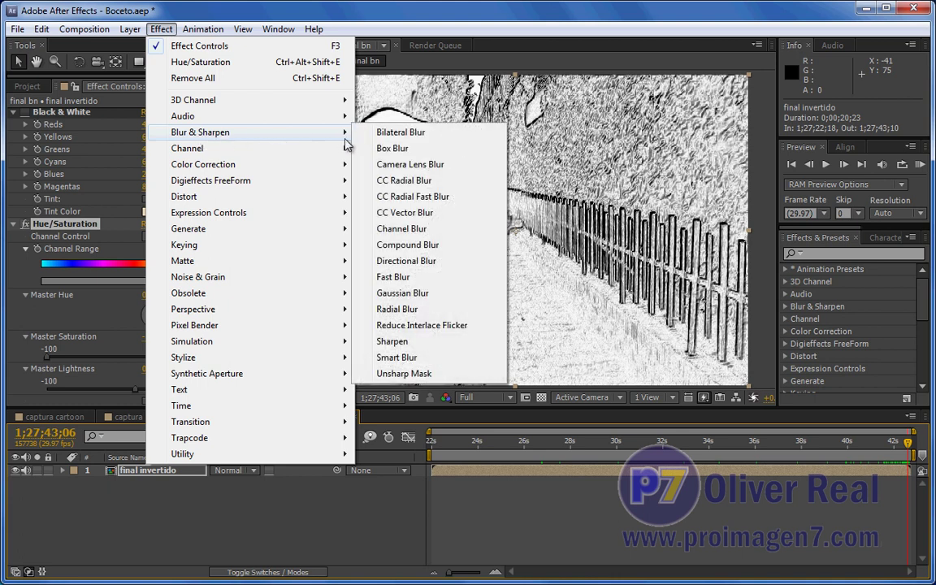
pyautogui.click(392, 376)
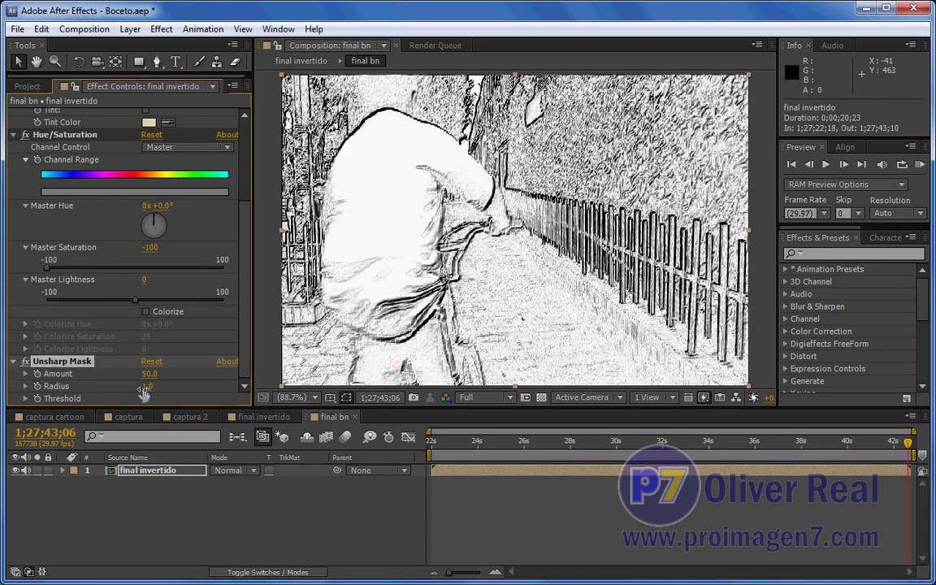
pyautogui.moveTo(145, 387)
pyautogui.mouseDown()
pyautogui.moveTo(97, 383)
pyautogui.moveTo(233, 376)
pyautogui.moveTo(66, 395)
pyautogui.moveTo(258, 397)
pyautogui.moveTo(30, 397)
pyautogui.mouseUp()
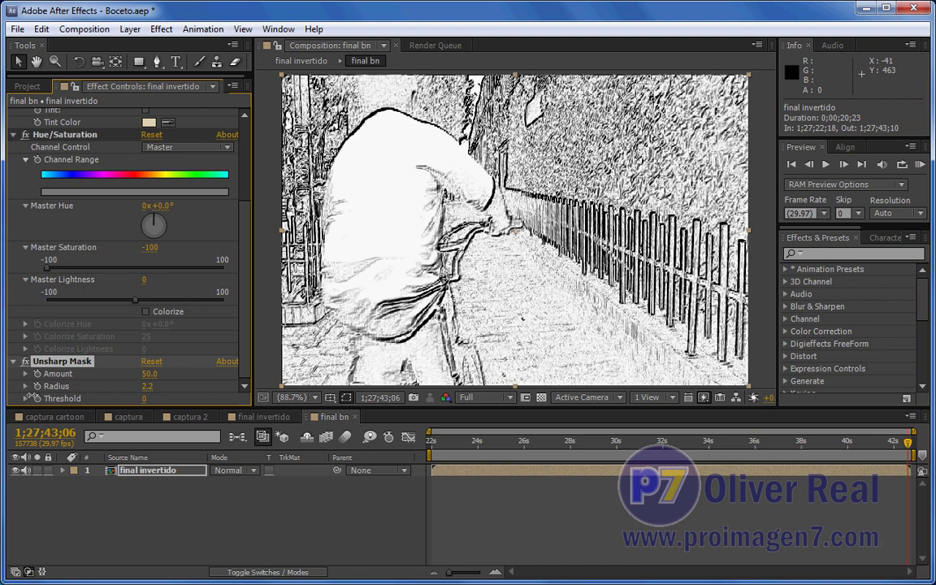
pyautogui.moveTo(143, 401)
pyautogui.mouseDown()
pyautogui.moveTo(2, 398)
pyautogui.moveTo(20, 399)
pyautogui.mouseUp()
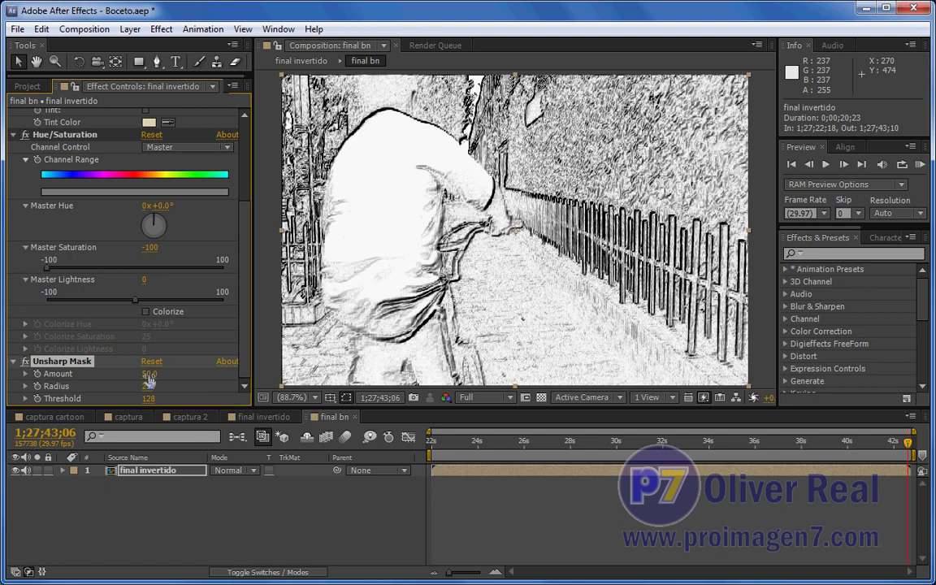
pyautogui.moveTo(51, 383); pyautogui.dragTo(155, 375)
pyautogui.moveTo(317, 385); pyautogui.dragTo(228, 385)
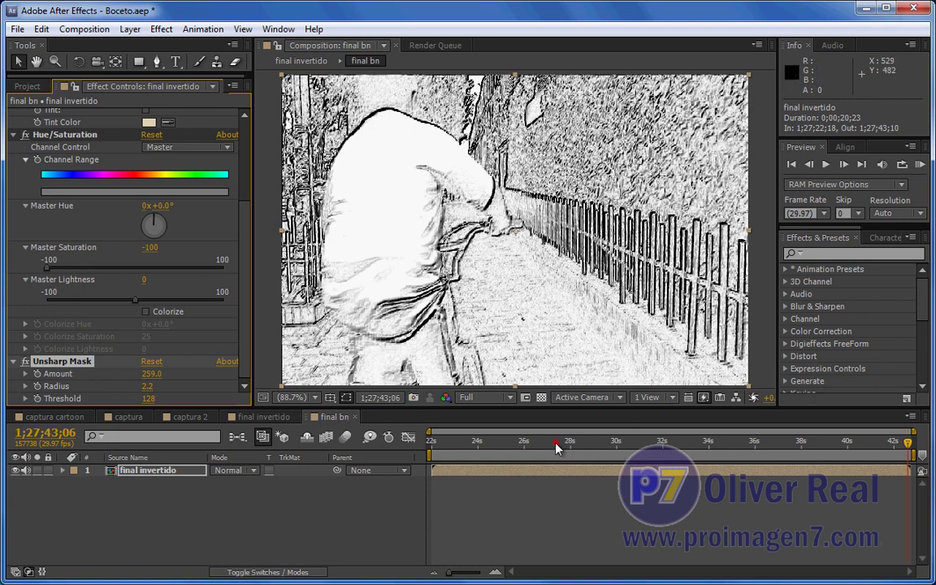
pyautogui.moveTo(556, 445); pyautogui.dragTo(346, 461)
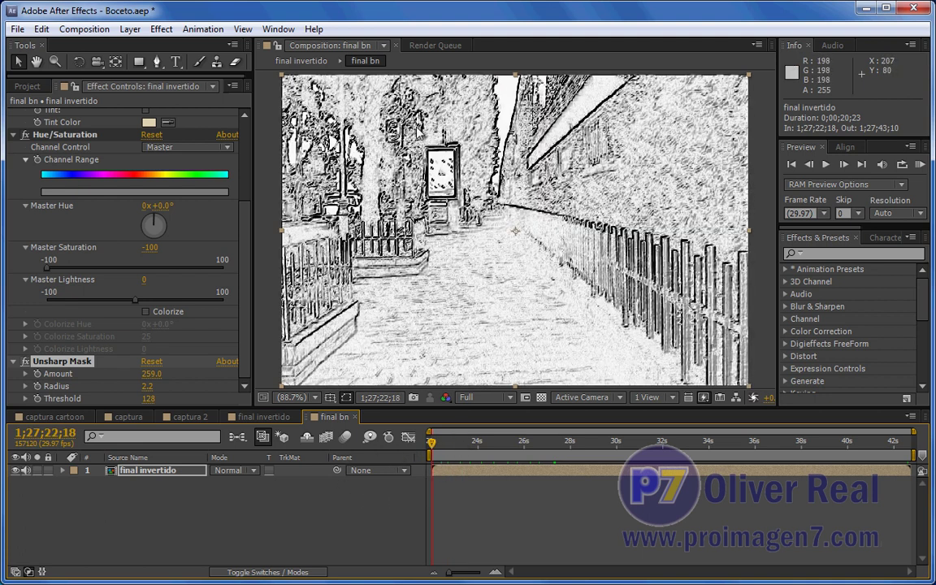
pyautogui.click(827, 166)
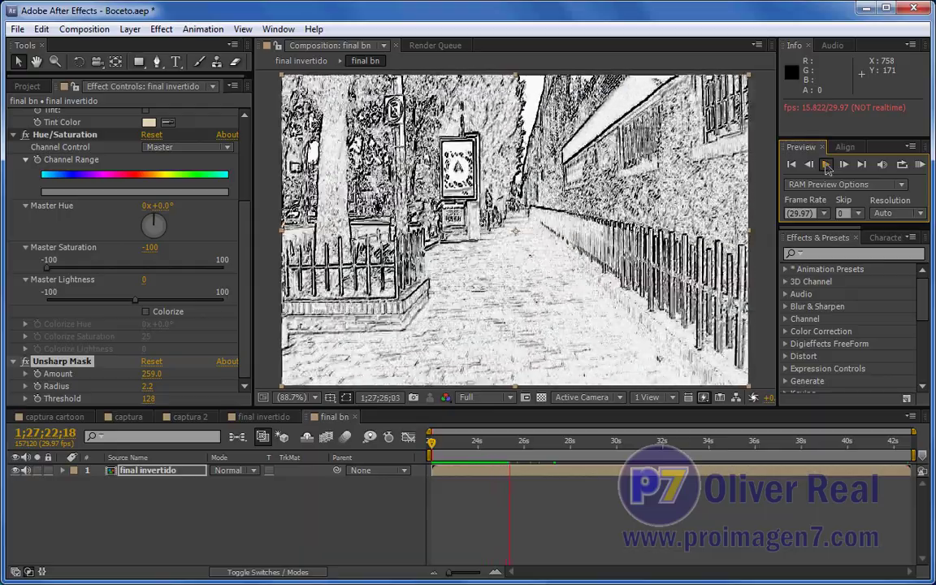
pyautogui.click(825, 165)
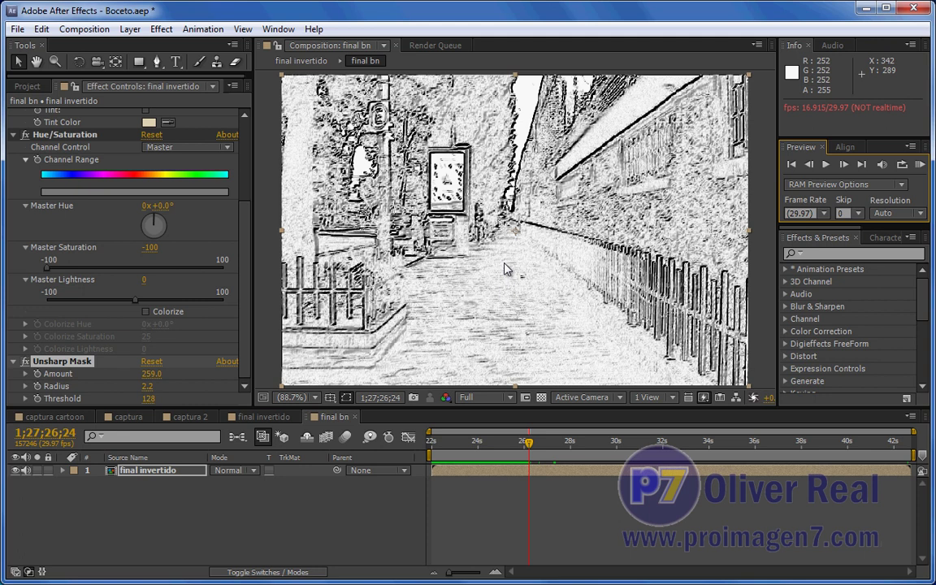
pyautogui.click(65, 417)
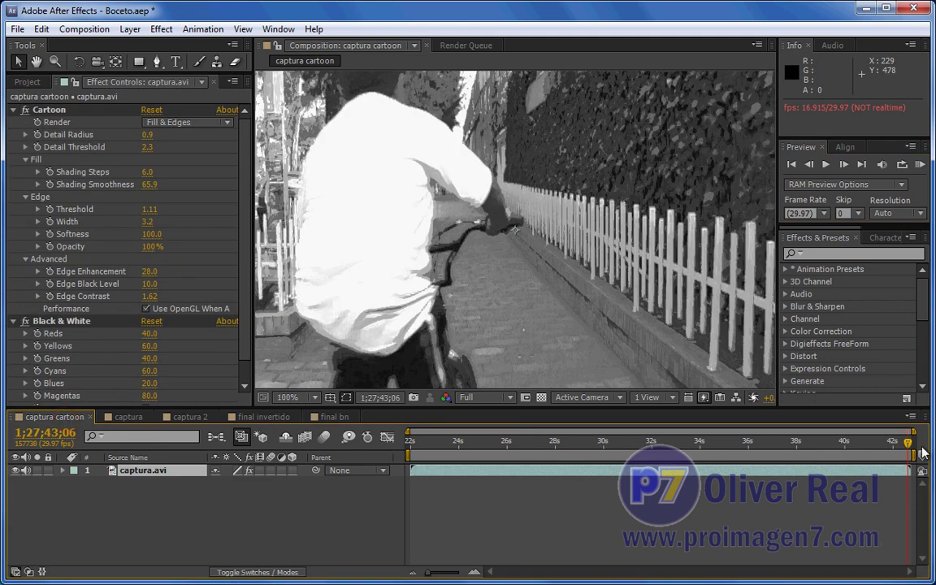
pyautogui.moveTo(889, 448); pyautogui.dragTo(731, 459)
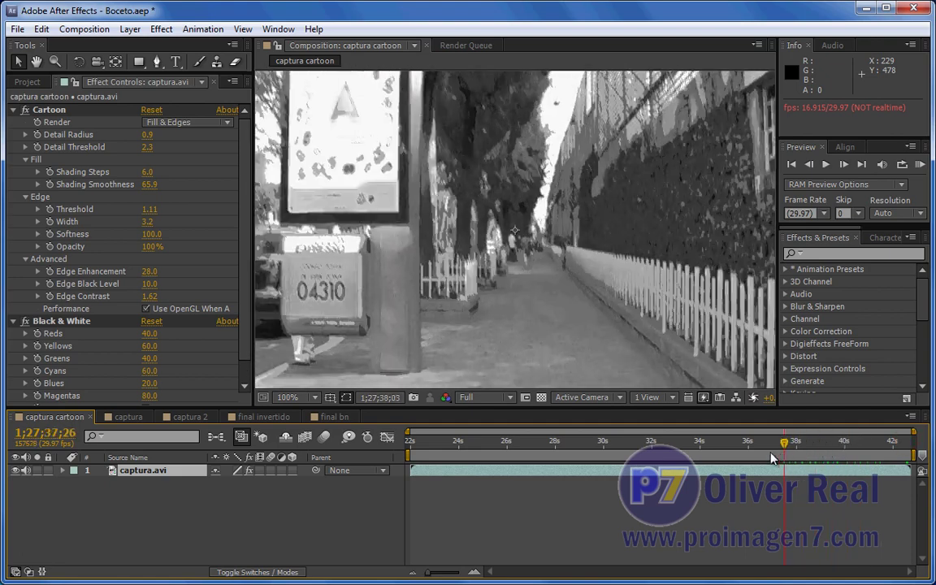
pyautogui.moveTo(731, 460); pyautogui.dragTo(648, 460)
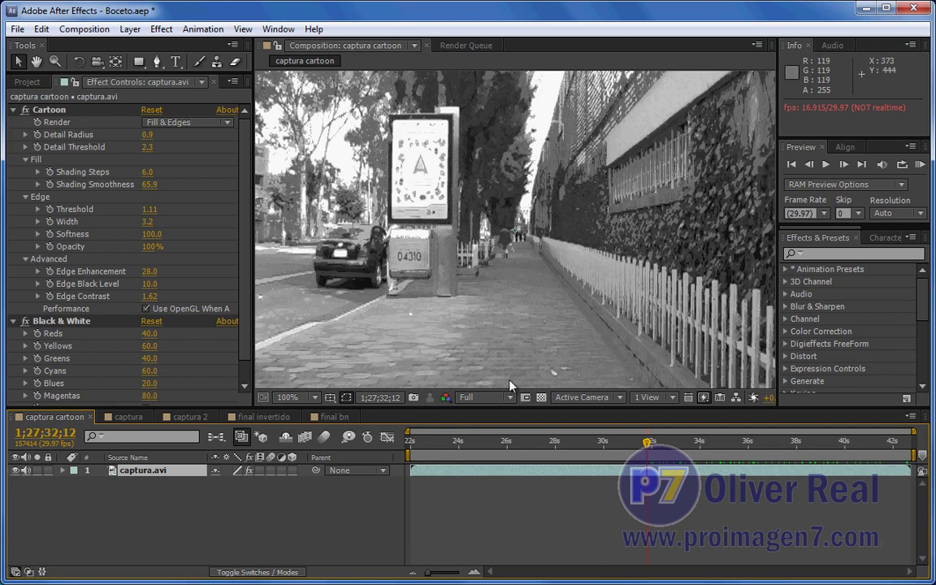
pyautogui.moveTo(658, 443); pyautogui.dragTo(898, 446)
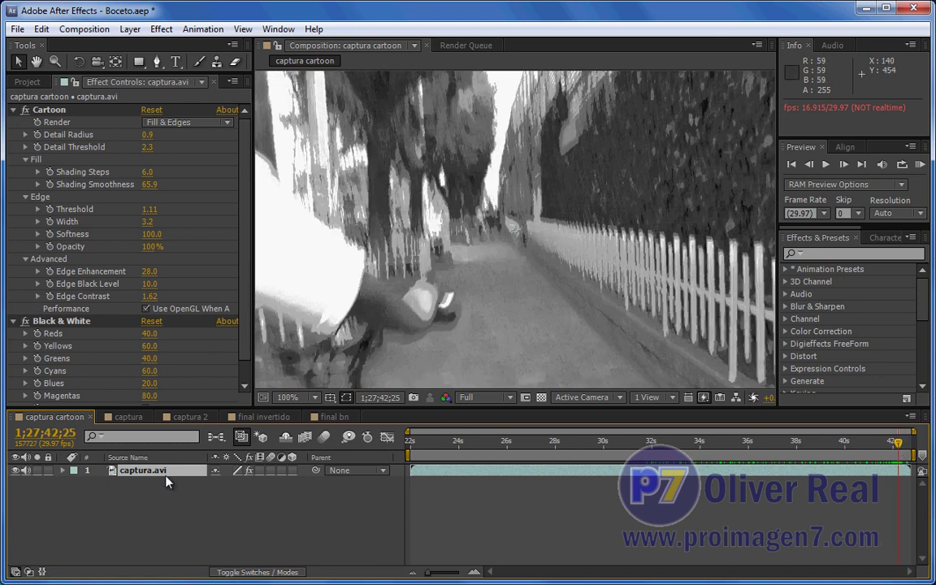
pyautogui.click(334, 416)
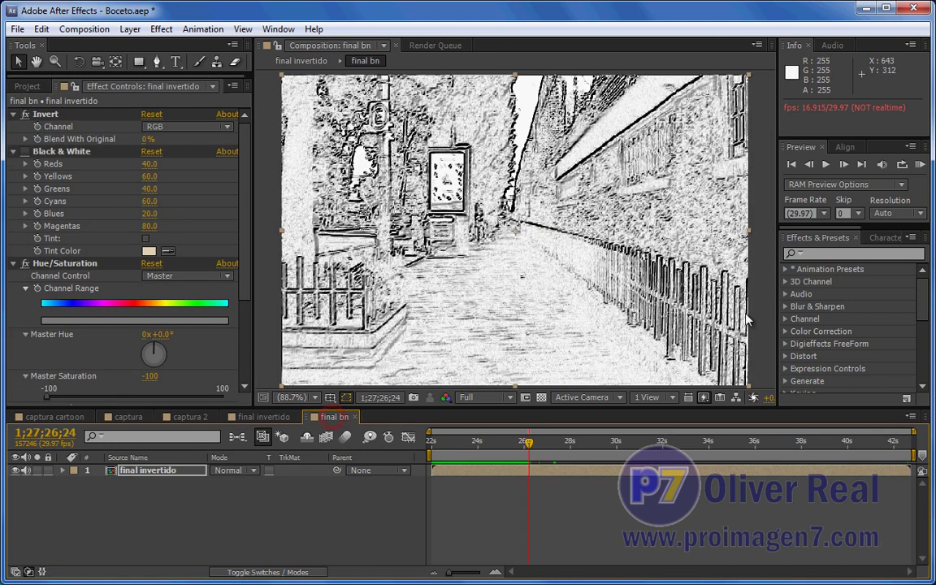
pyautogui.click(874, 445)
pyautogui.moveTo(874, 446); pyautogui.dragTo(900, 445)
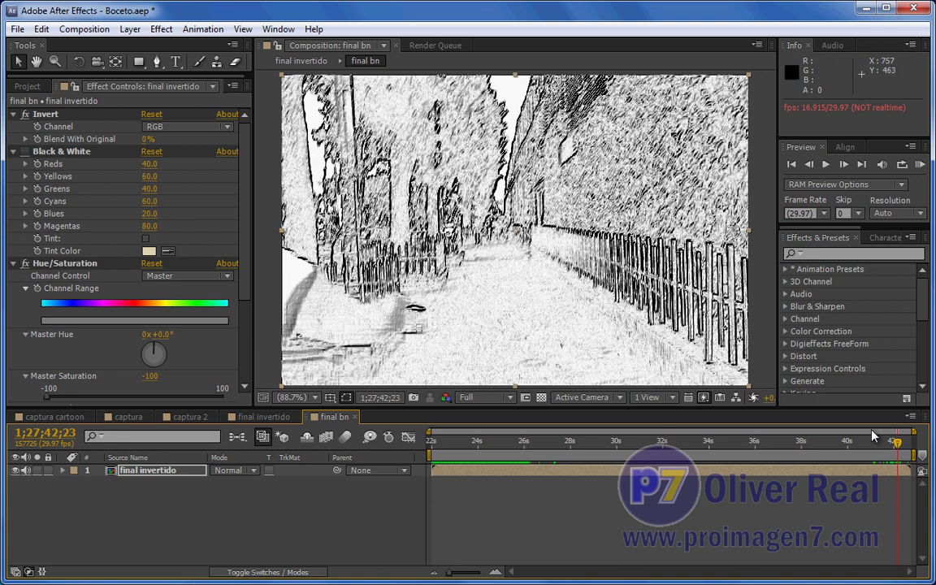
pyautogui.moveTo(897, 444); pyautogui.dragTo(900, 446)
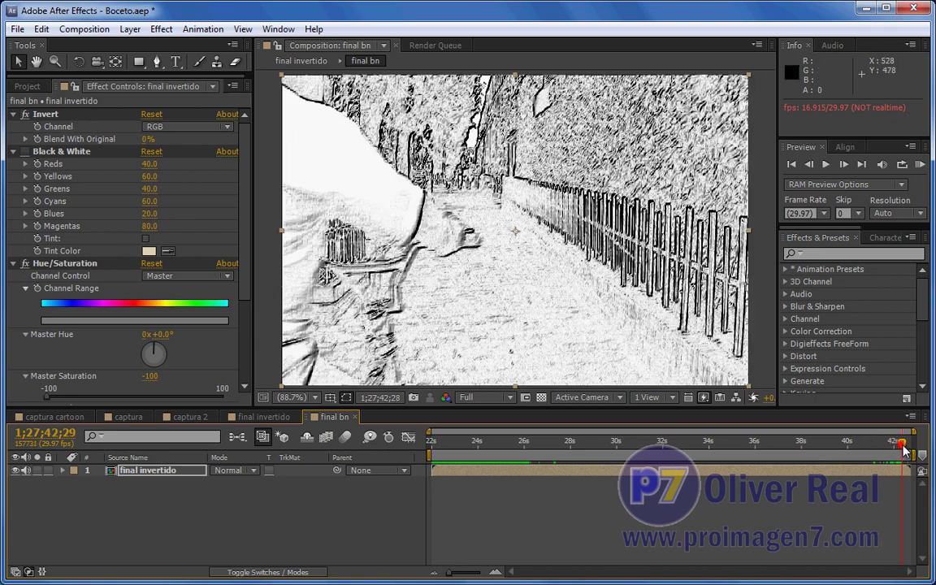
pyautogui.moveTo(900, 444); pyautogui.dragTo(906, 447)
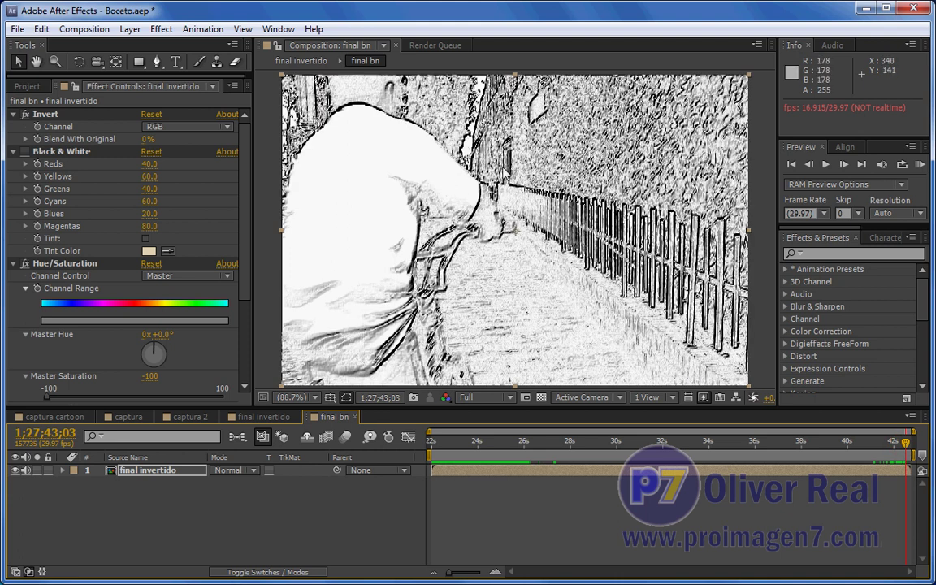